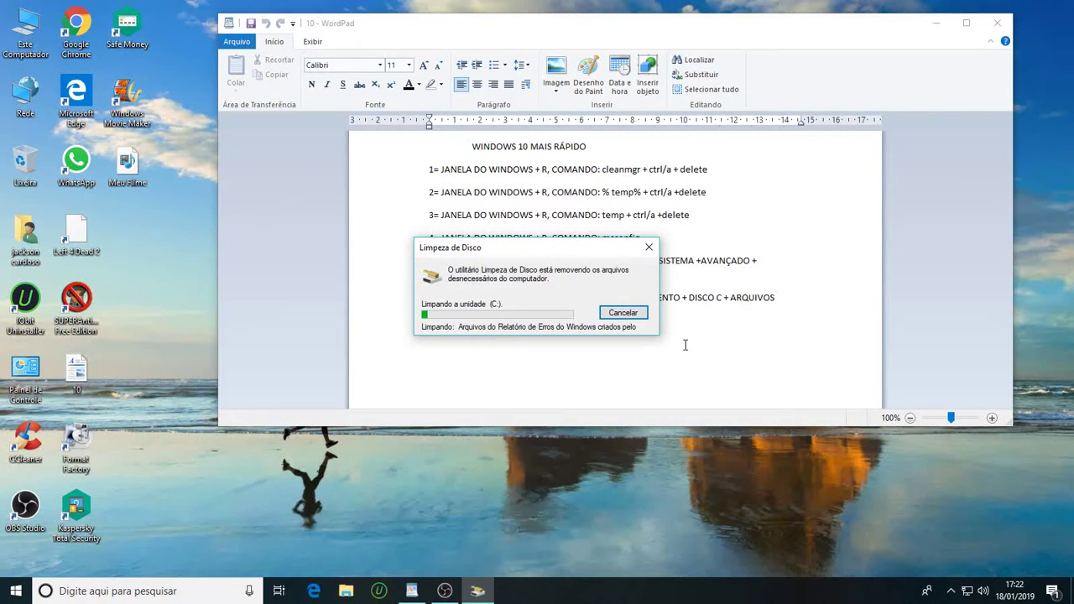
pyautogui.press('super')
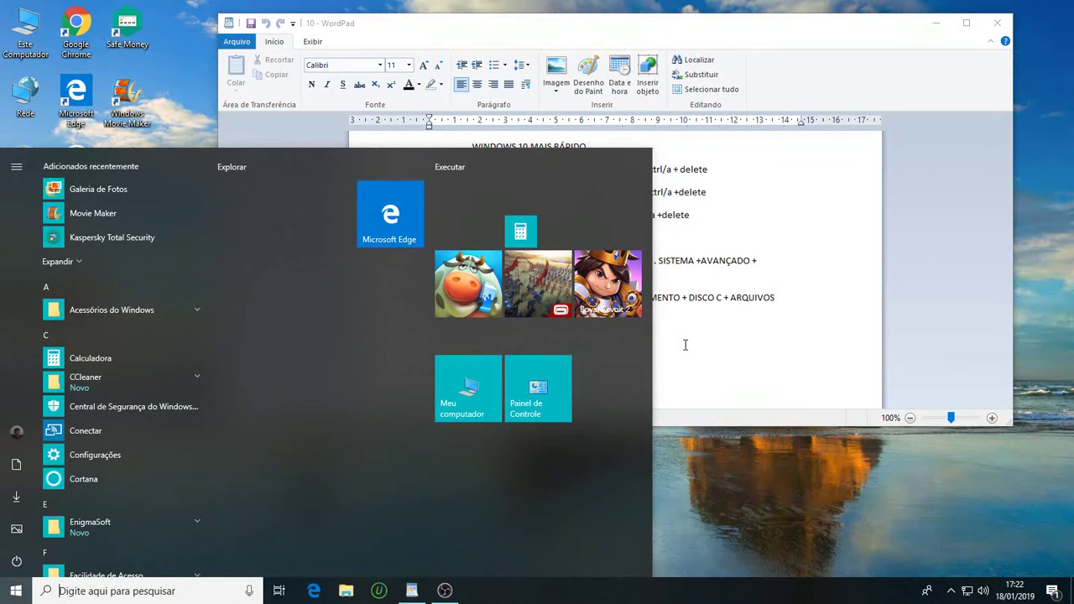
pyautogui.write('r')
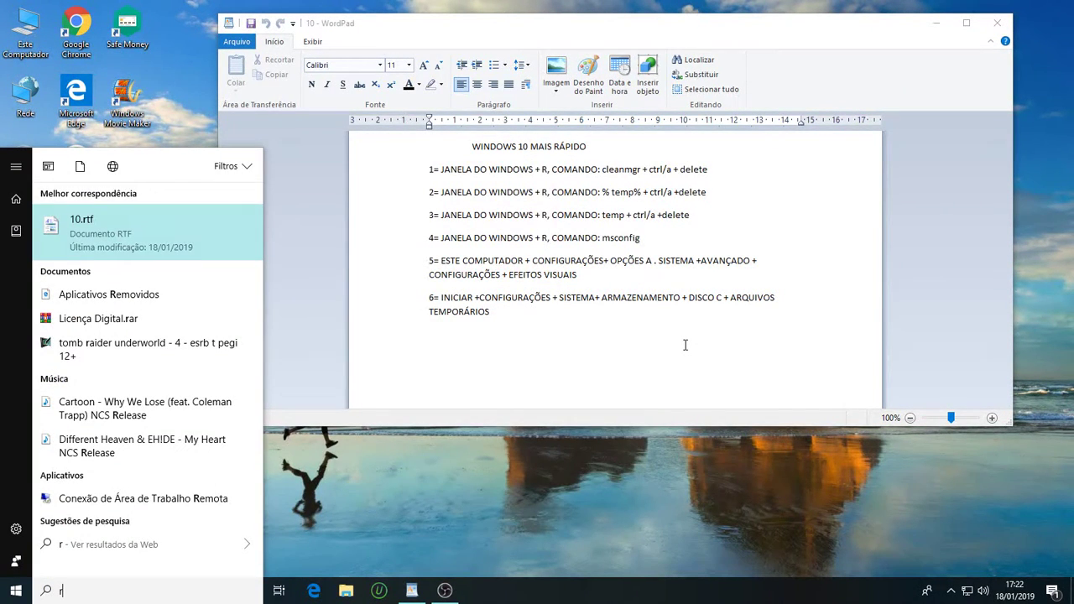
pyautogui.click(641, 483)
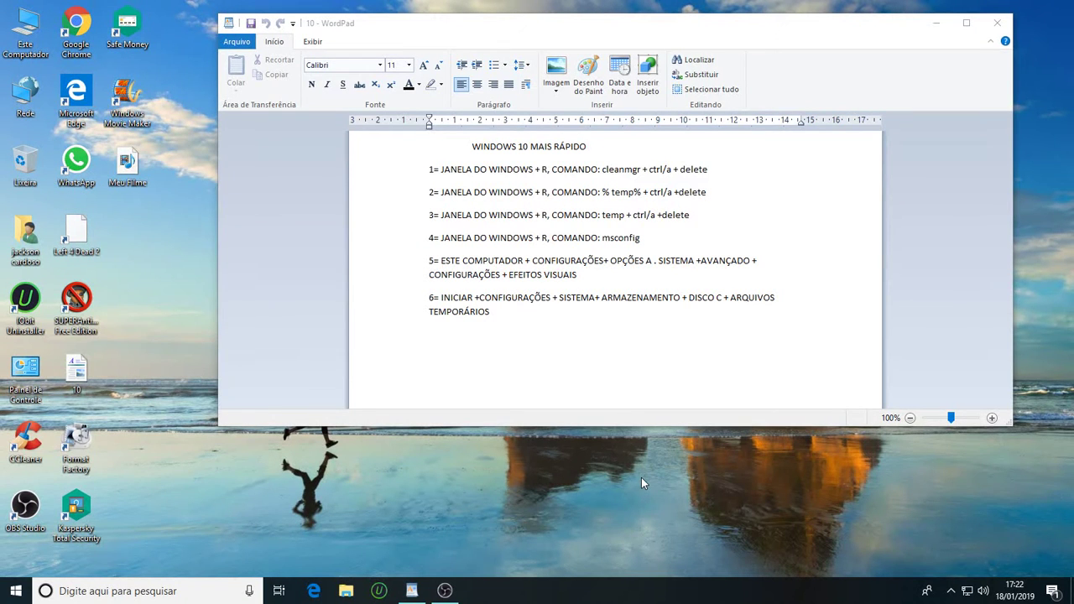
# Open the user's temporary files folder by running the command %temp%.
pyautogui.press('super+r')
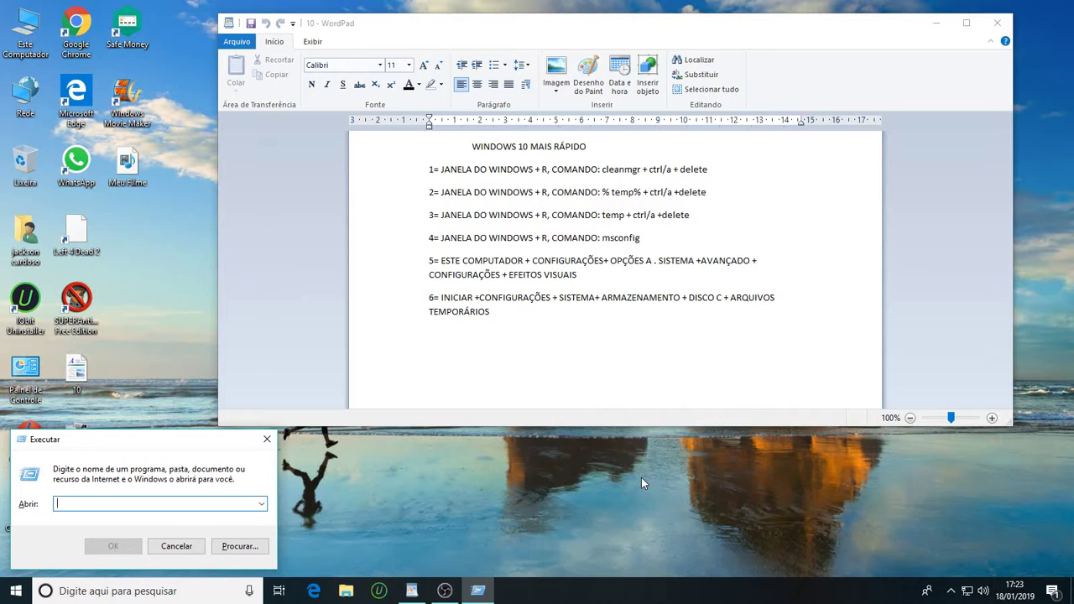
pyautogui.write('%')
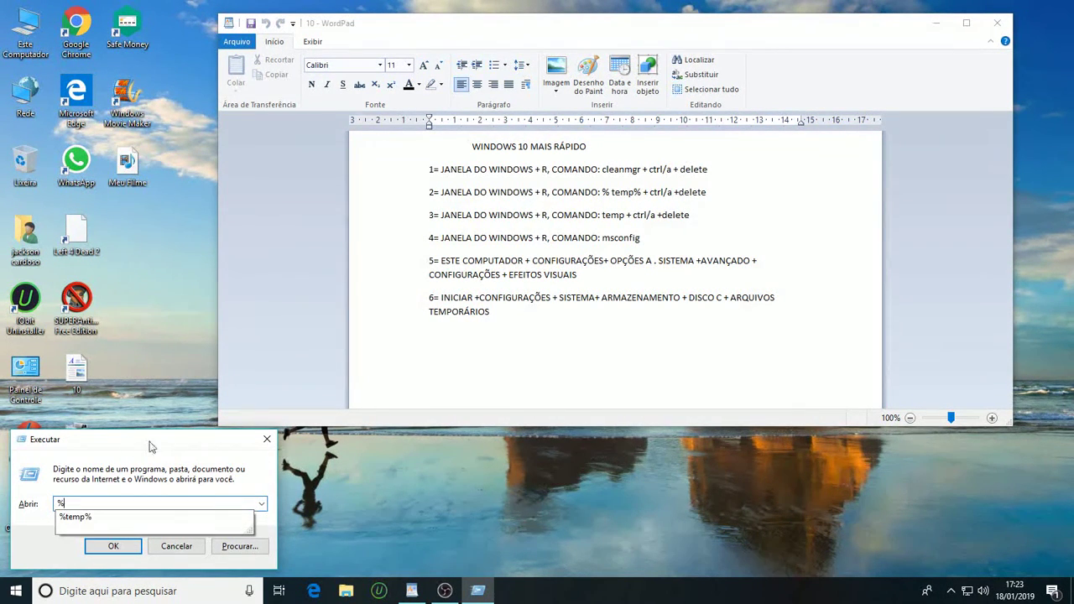
pyautogui.click(99, 527)
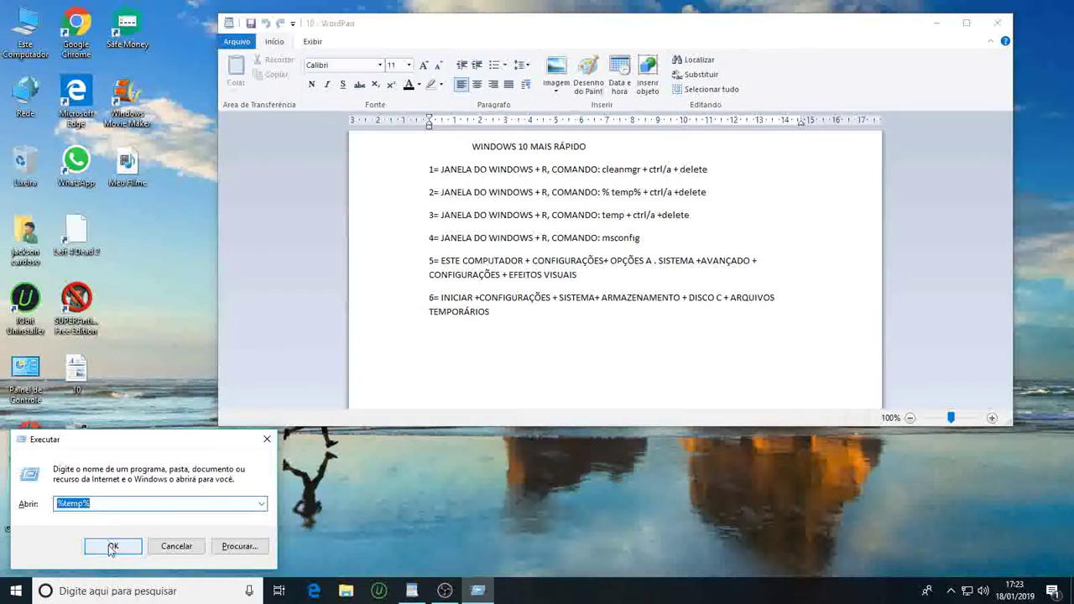
pyautogui.click(109, 545)
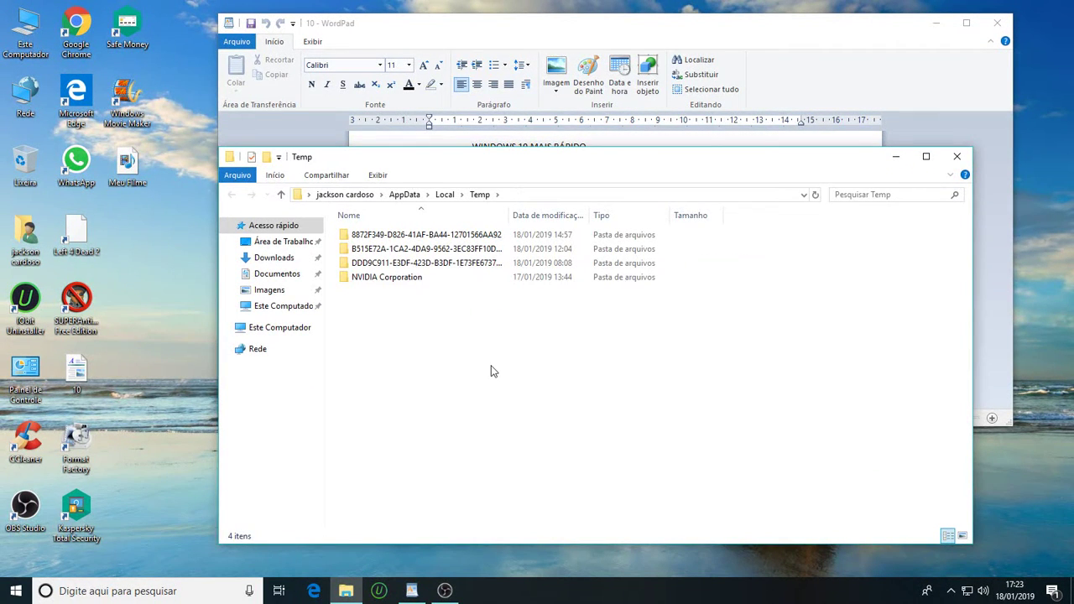
# Delete all items in the user's Temp folder, skipping those that cannot be removed, and close the folder window.
pyautogui.hotkey('ctrl', 'a')
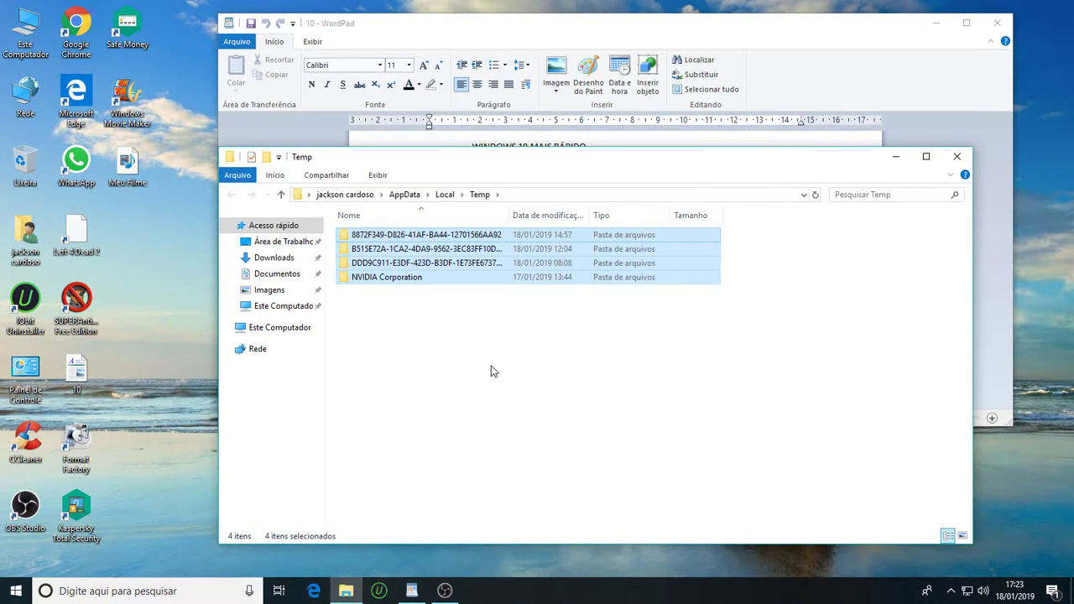
pyautogui.press('Delete')
pyautogui.click(569, 260)
pyautogui.click(570, 229)
pyautogui.click(567, 233)
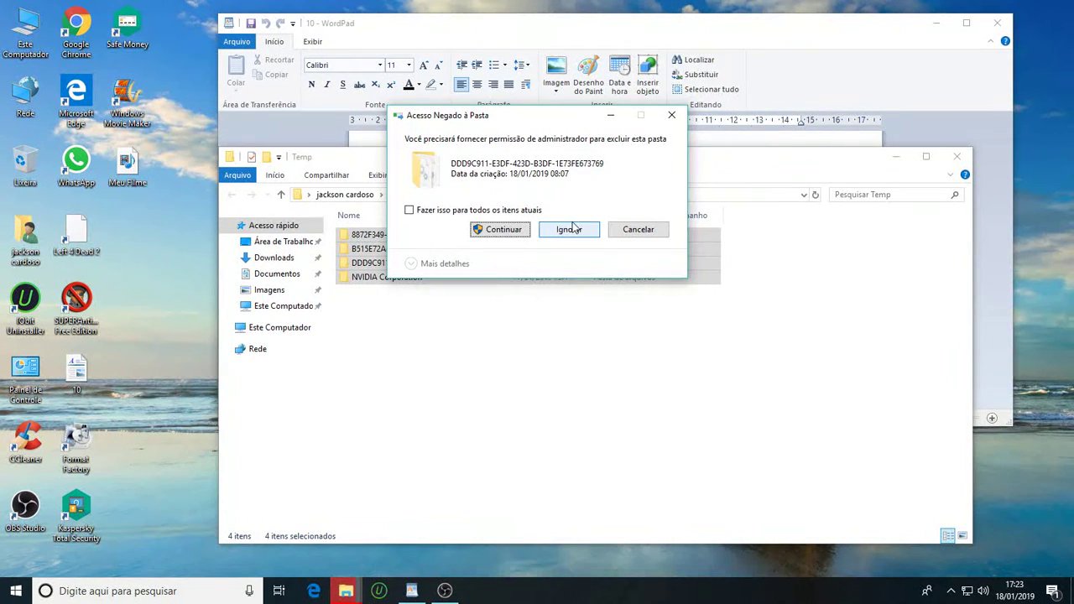
pyautogui.click(573, 230)
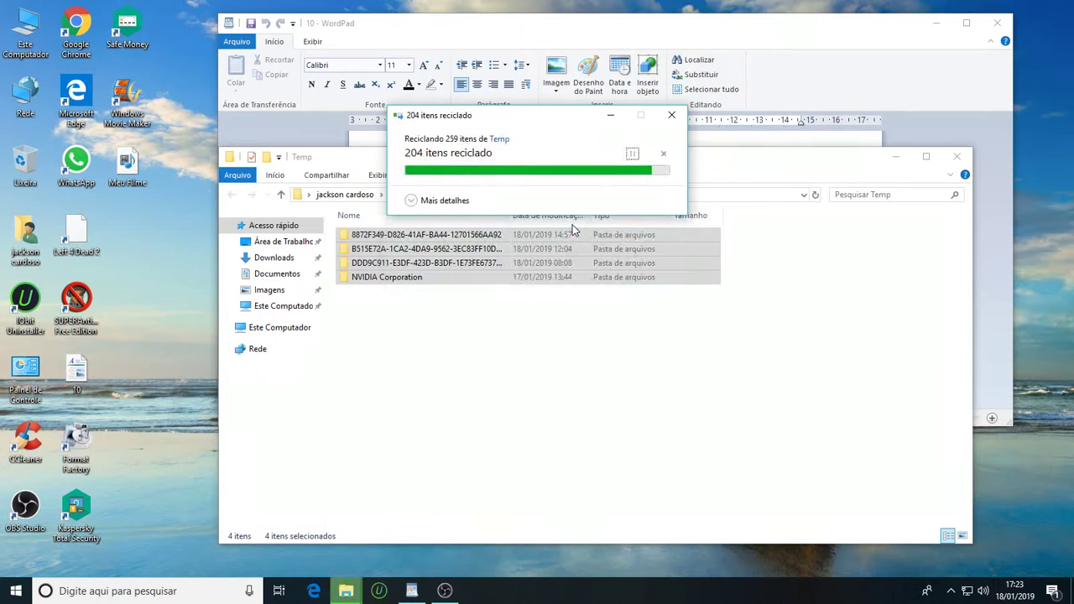
pyautogui.click(510, 355)
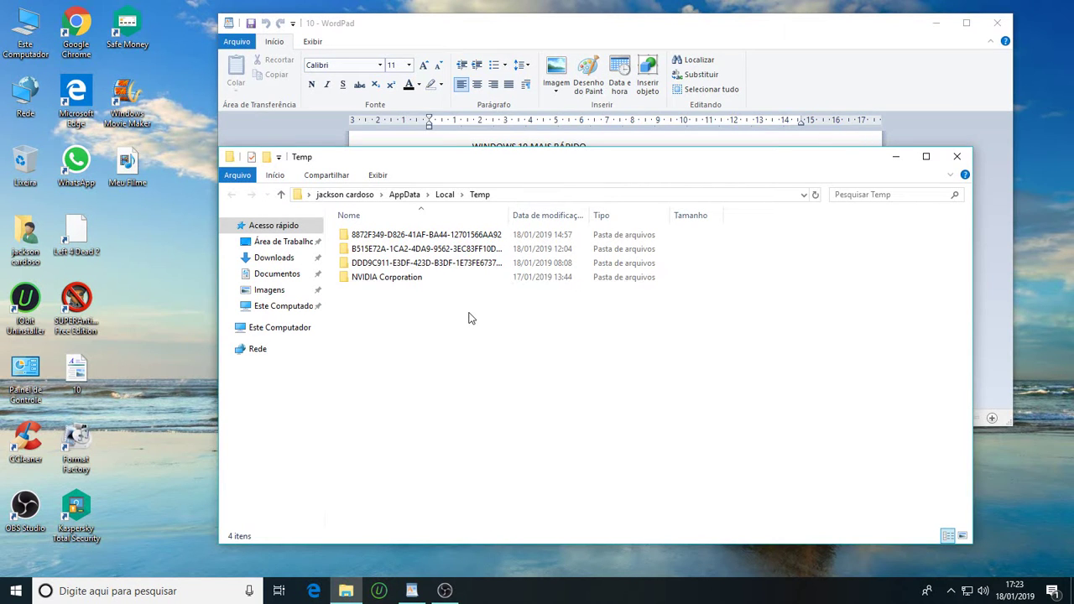
pyautogui.click(956, 157)
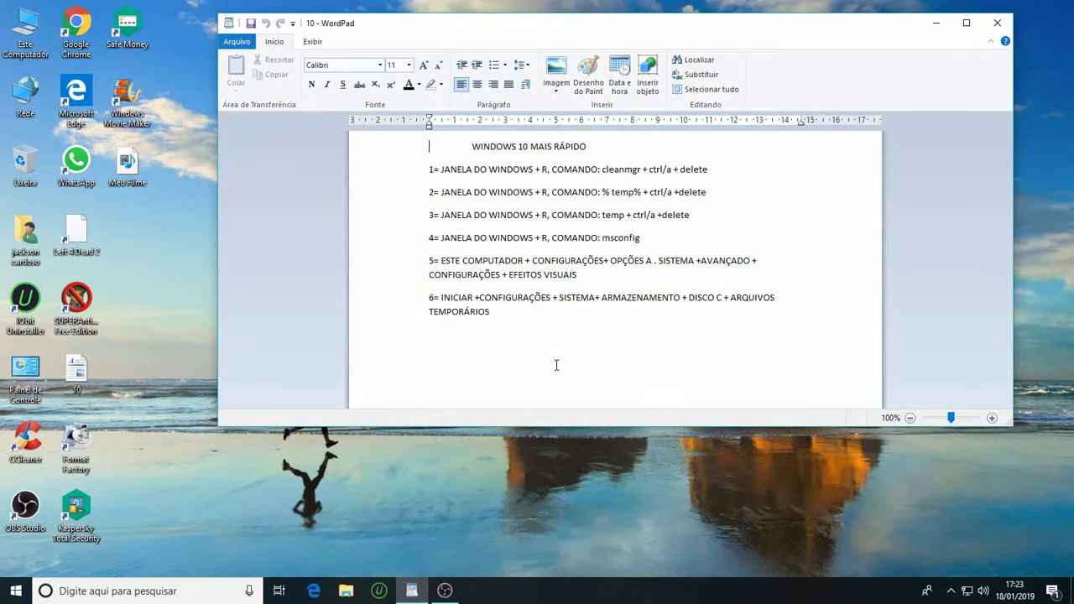
# Open the Windows Temp folder by running the command temp.
pyautogui.press('super+r')
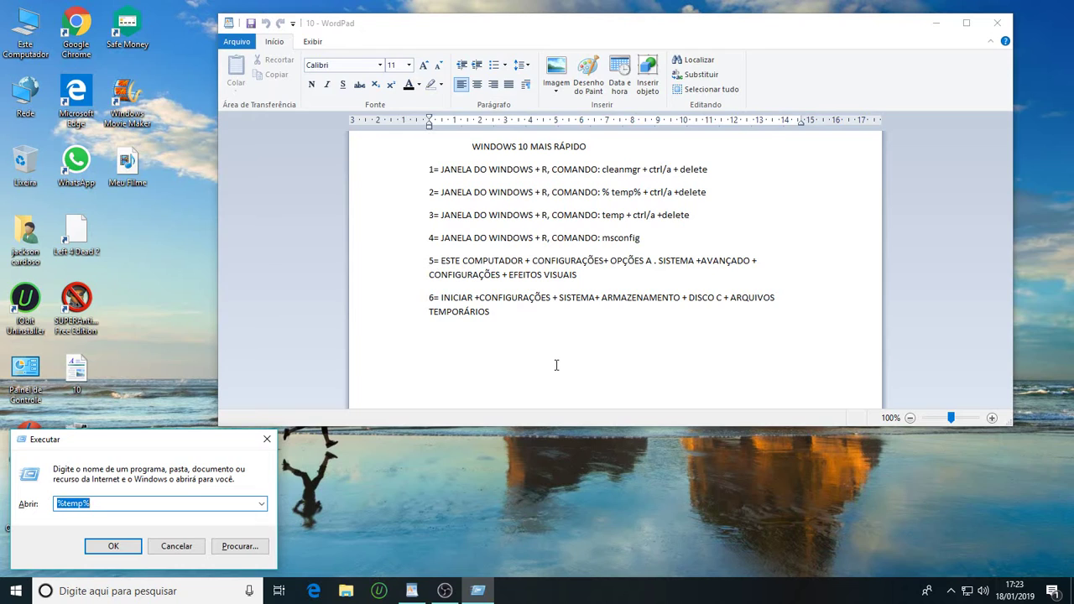
pyautogui.press('BackSpace')
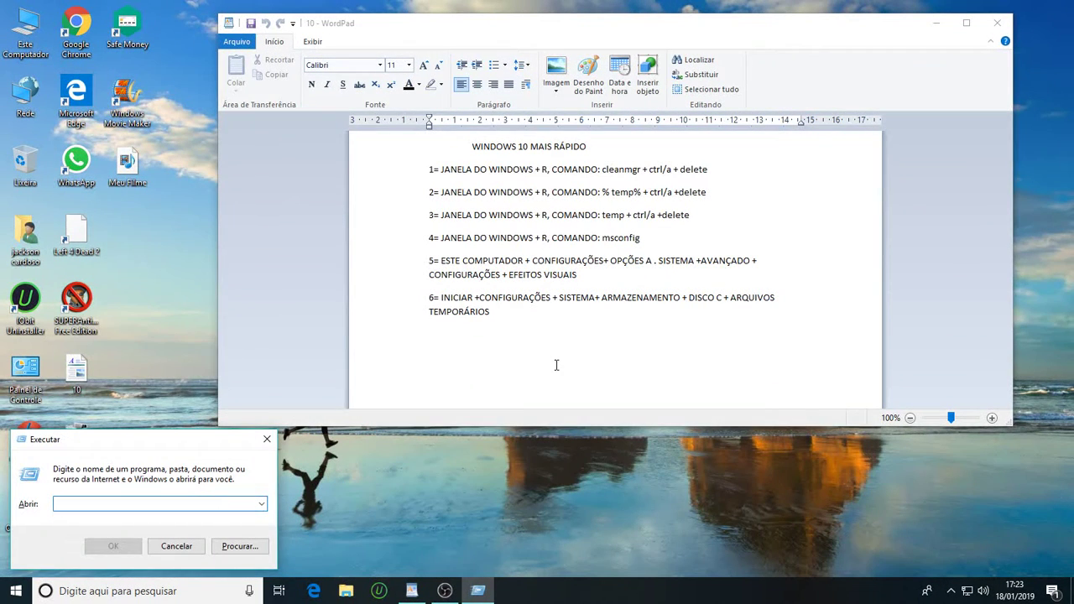
pyautogui.write('temp')
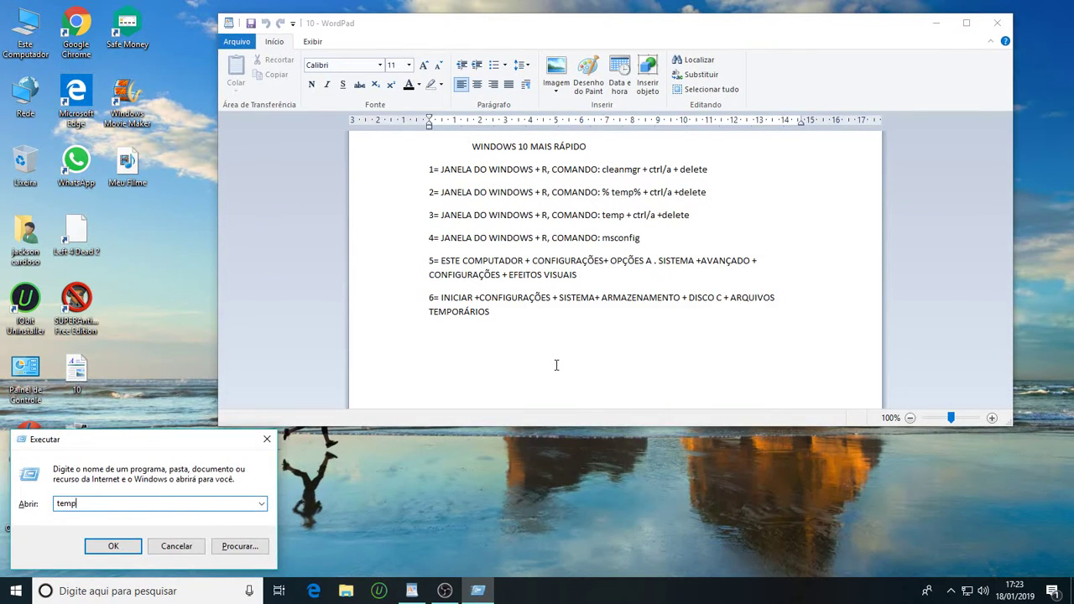
pyautogui.press('Return')
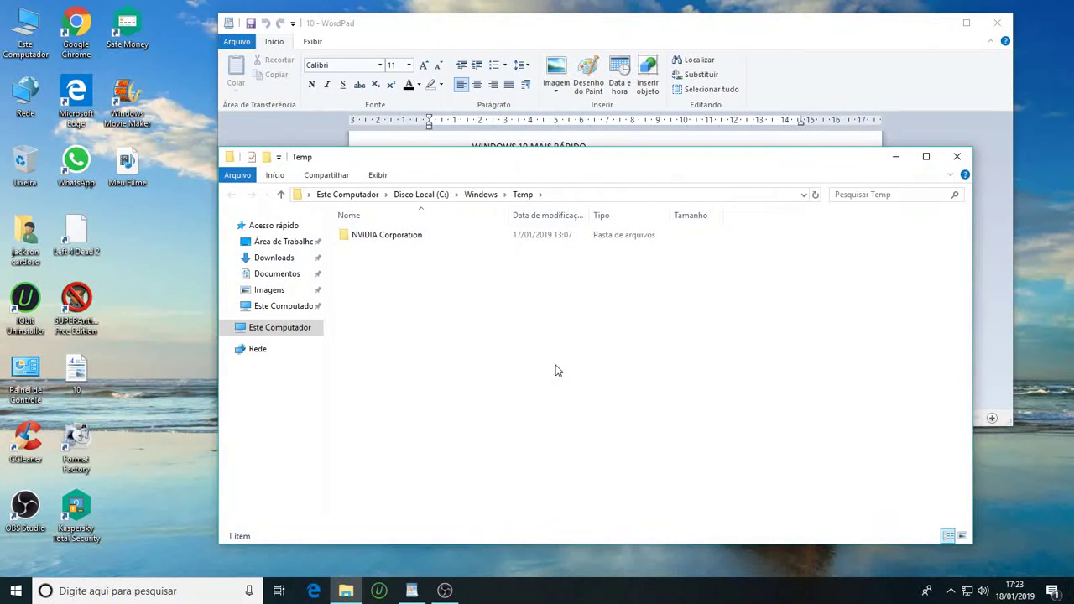
# Try to delete all contents of the Windows Temp folder, cancel the deletion, and close the folder window.
pyautogui.hotkey('ctrl', 'a')
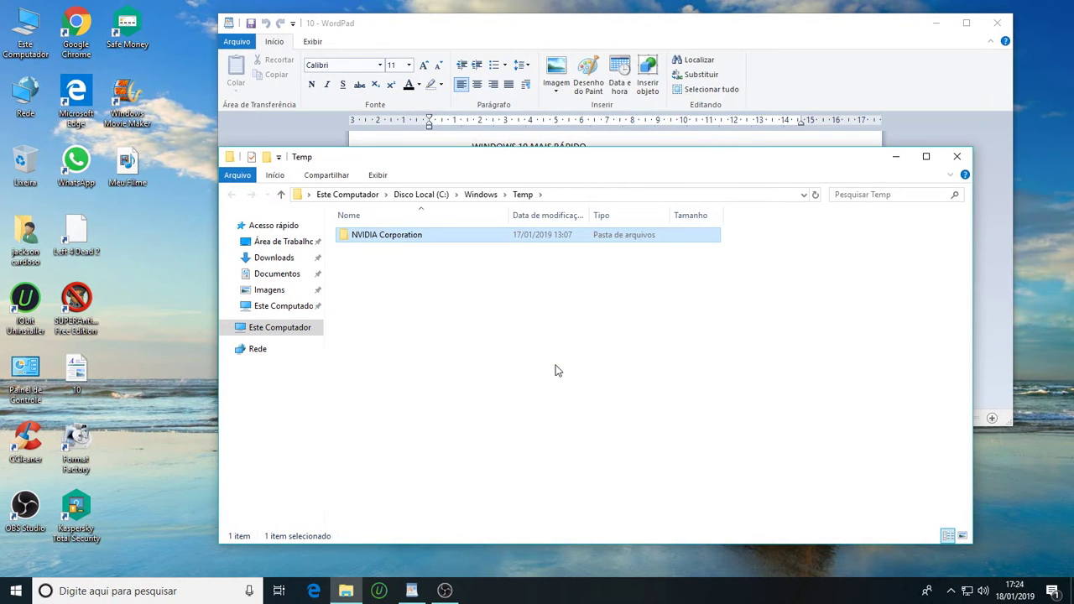
pyautogui.press('Delete')
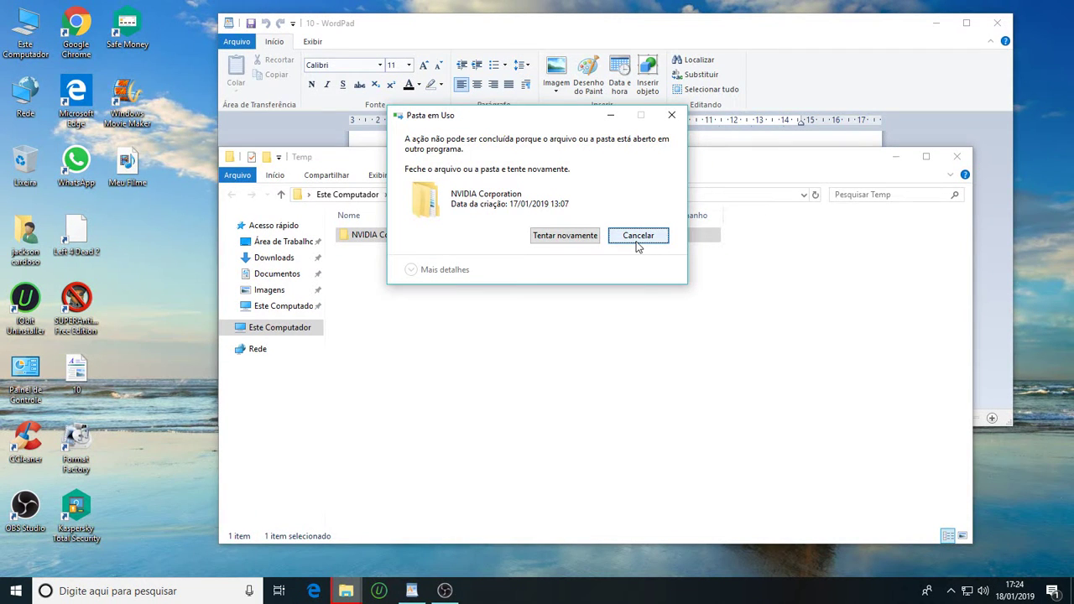
pyautogui.click(637, 236)
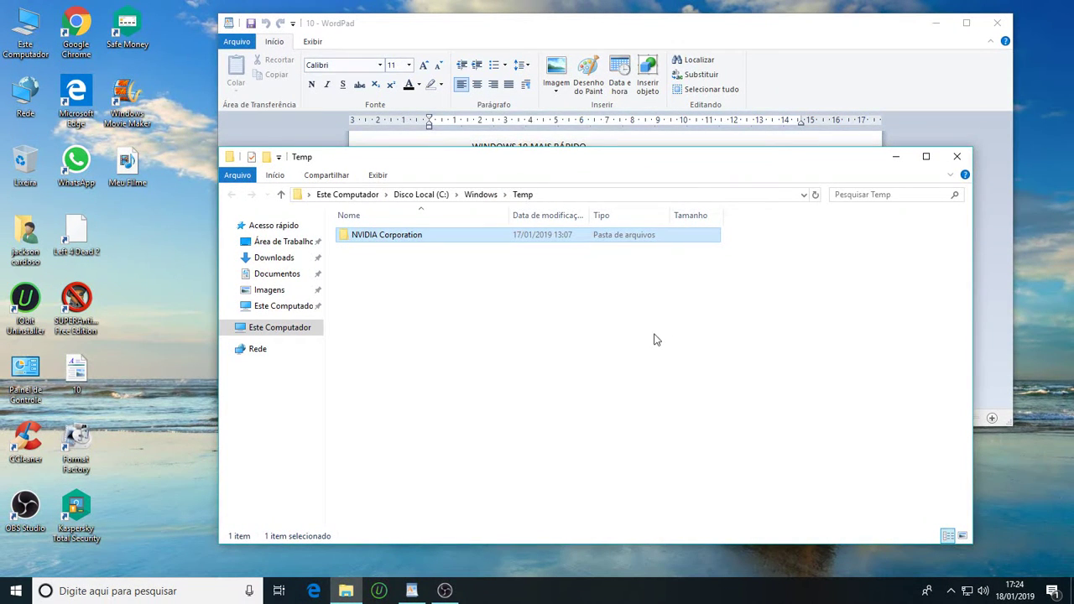
pyautogui.click(598, 351)
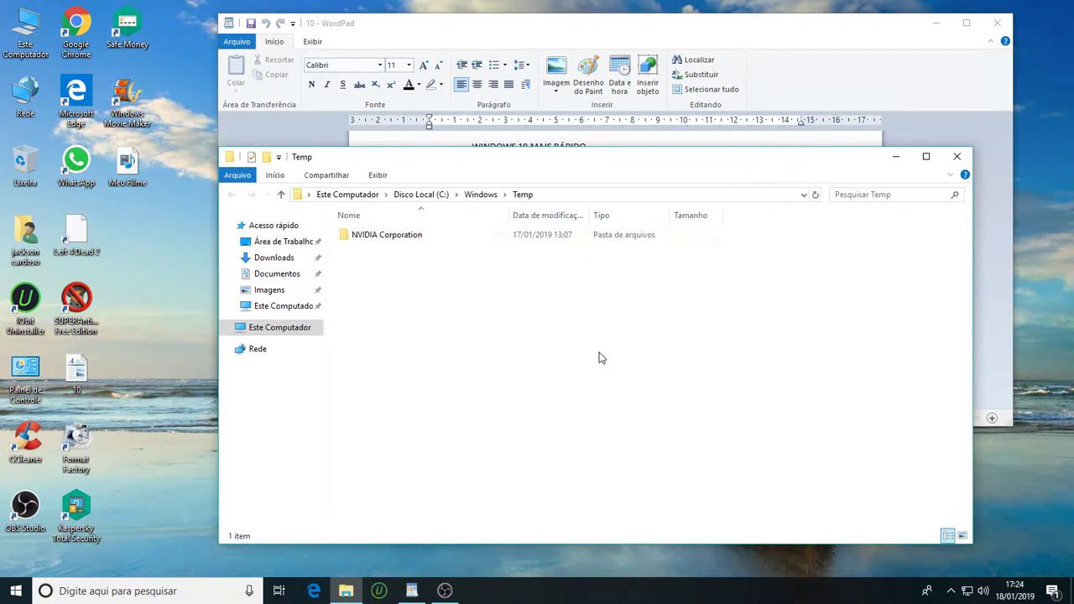
pyautogui.click(956, 156)
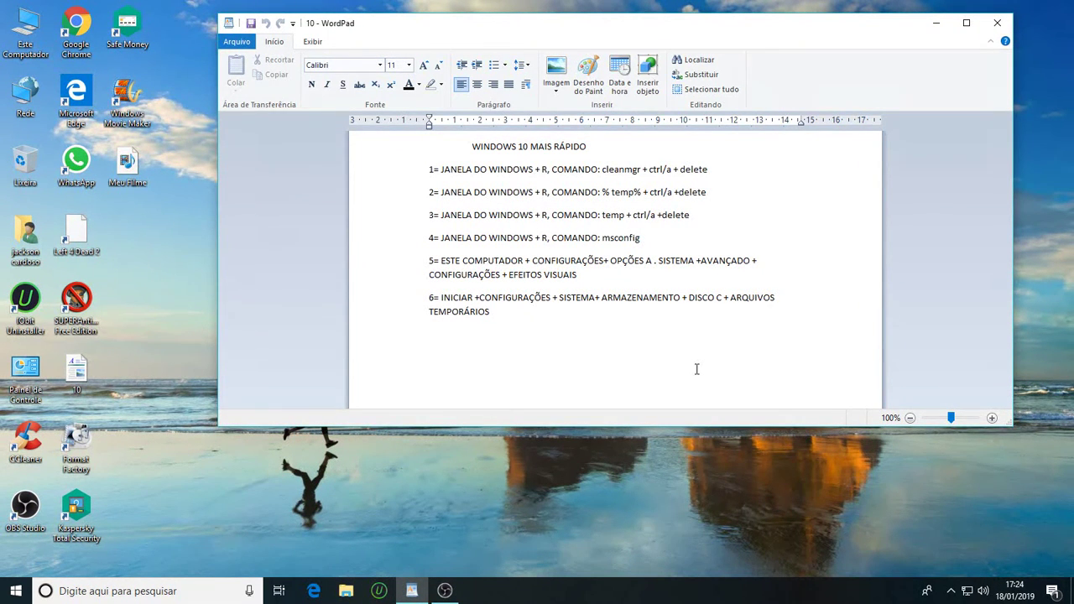
# Open the System Configuration utility by running the command msconfig.
pyautogui.press('super+r')
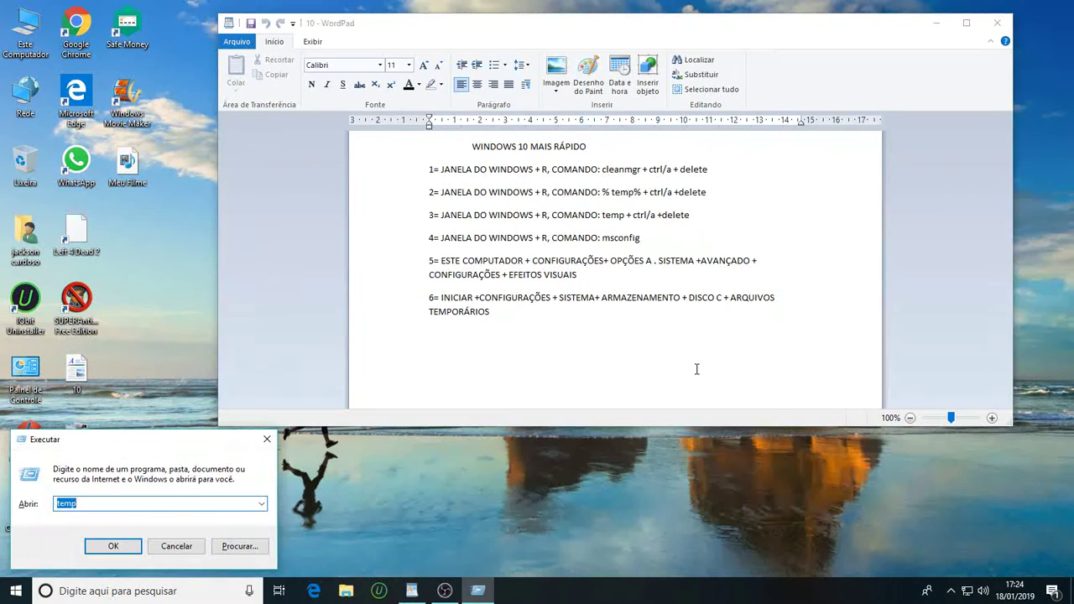
pyautogui.press('BackSpace')
pyautogui.write('msconfig')
pyautogui.press('Return')
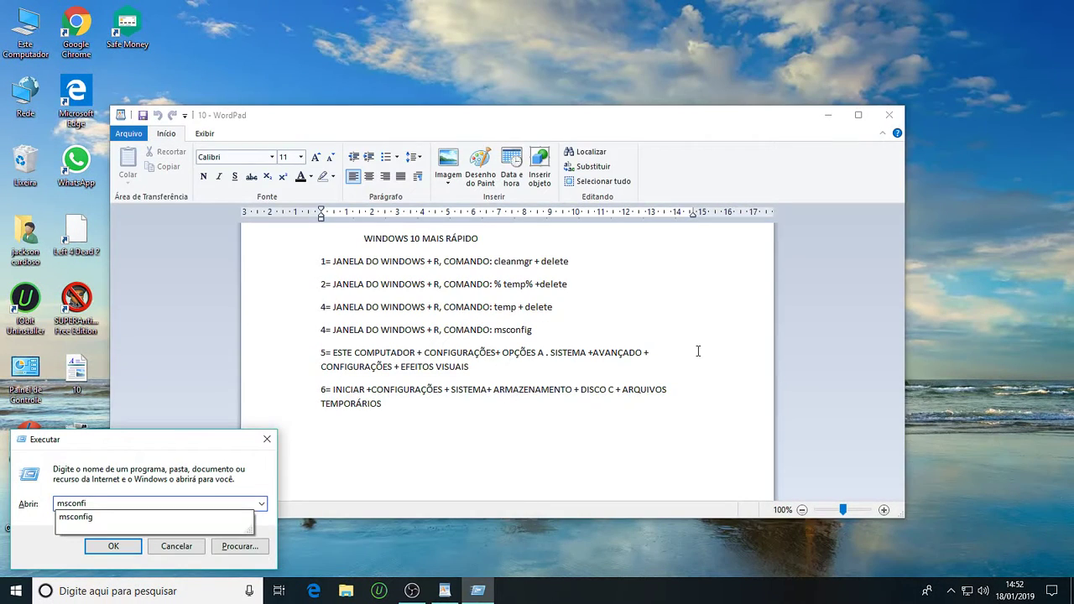
pyautogui.write('g')
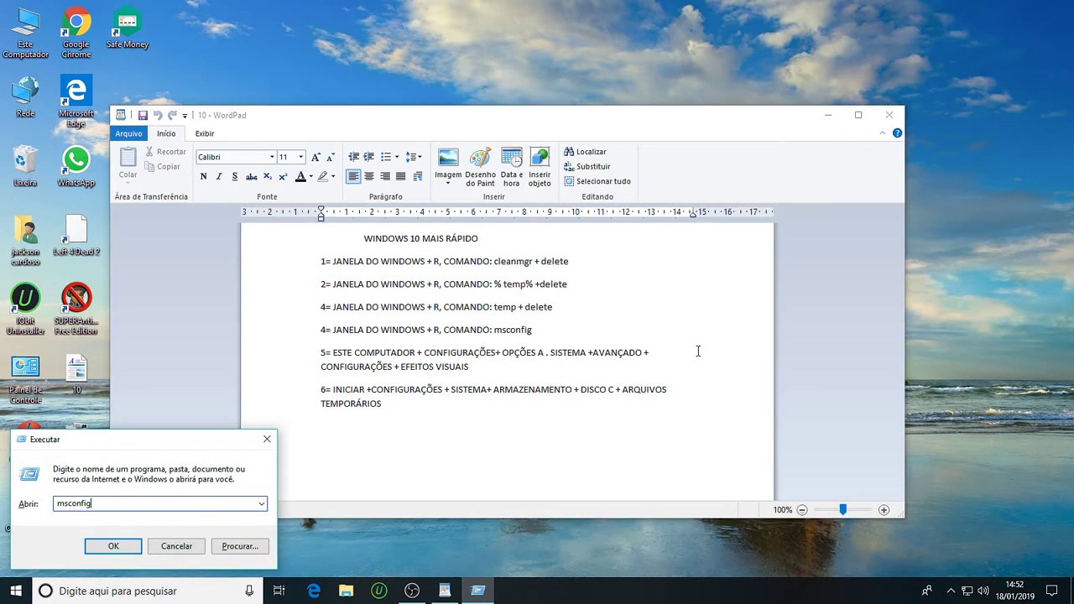
pyautogui.press('Return')
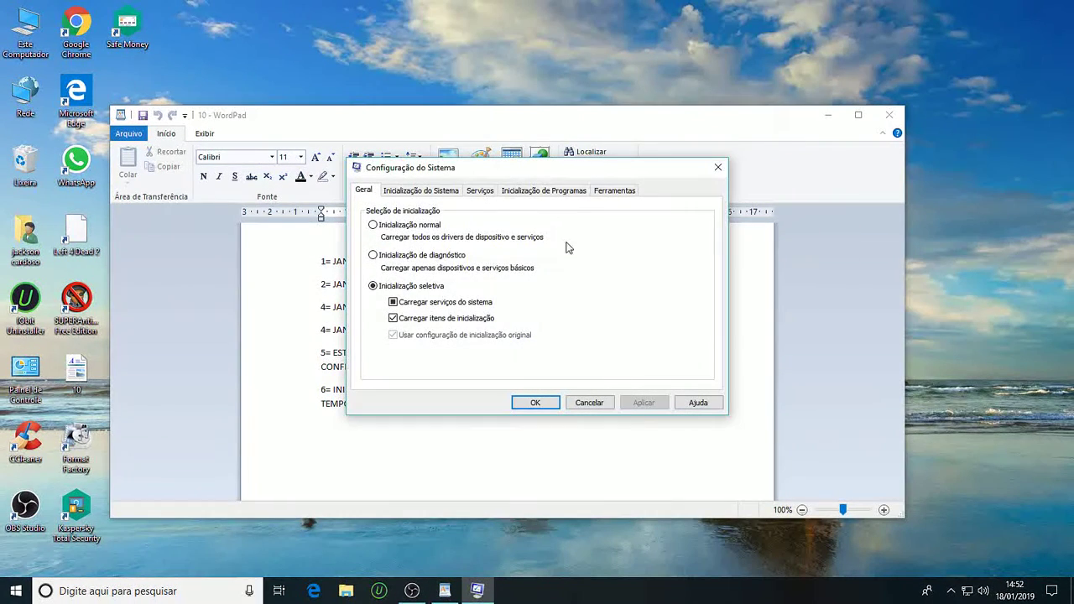
# Show the services list in System Configuration and hide all Microsoft services.
pyautogui.click(529, 193)
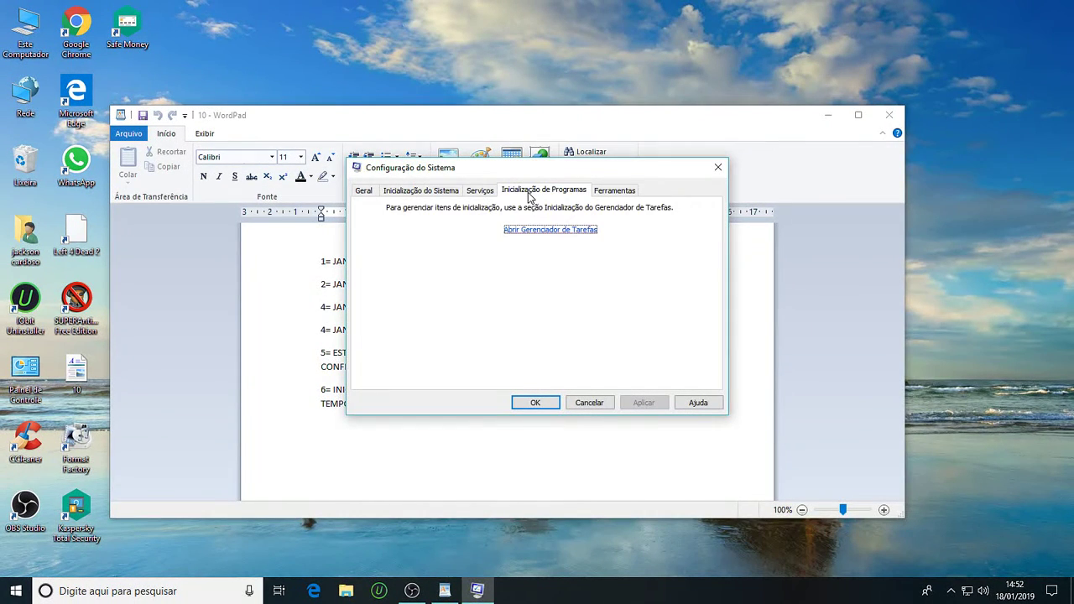
pyautogui.click(481, 194)
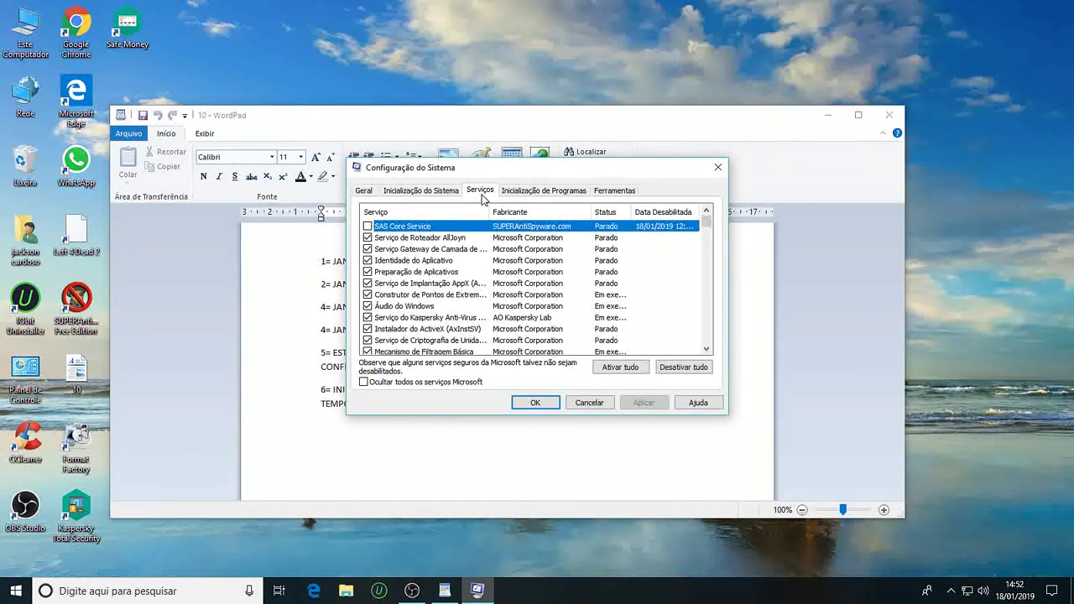
pyautogui.click(364, 382)
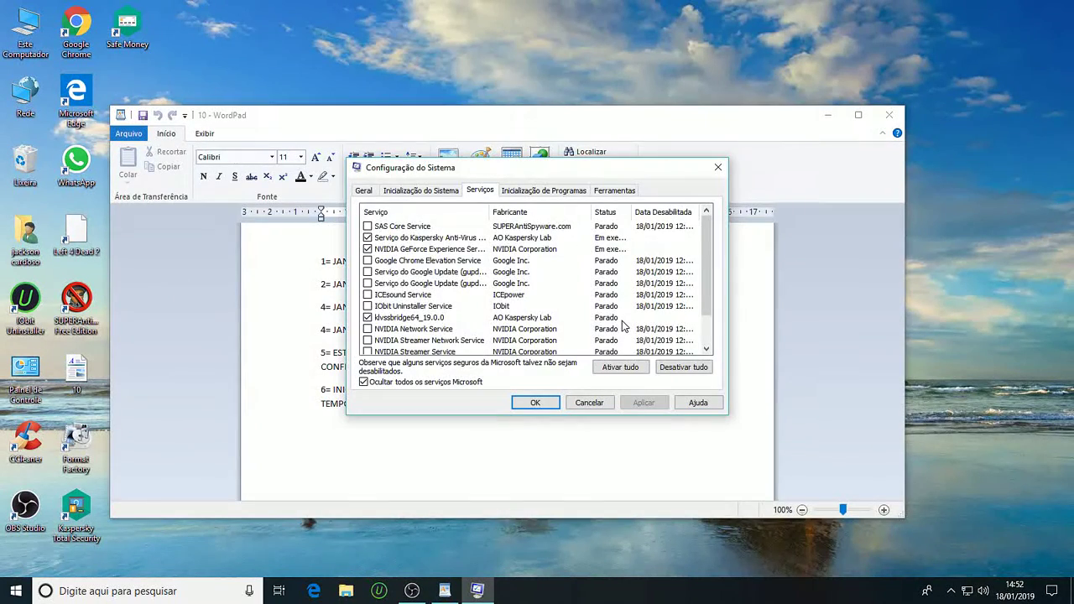
# Disable the NVIDIA Display Driver Service and the NVIDIA Stereoscopic 3D Driver service, apply the changes, and close System Configuration.
pyautogui.scroll(-1, 622, 321)
pyautogui.scroll(1, 432, 262)
pyautogui.scroll(-1, 535, 322)
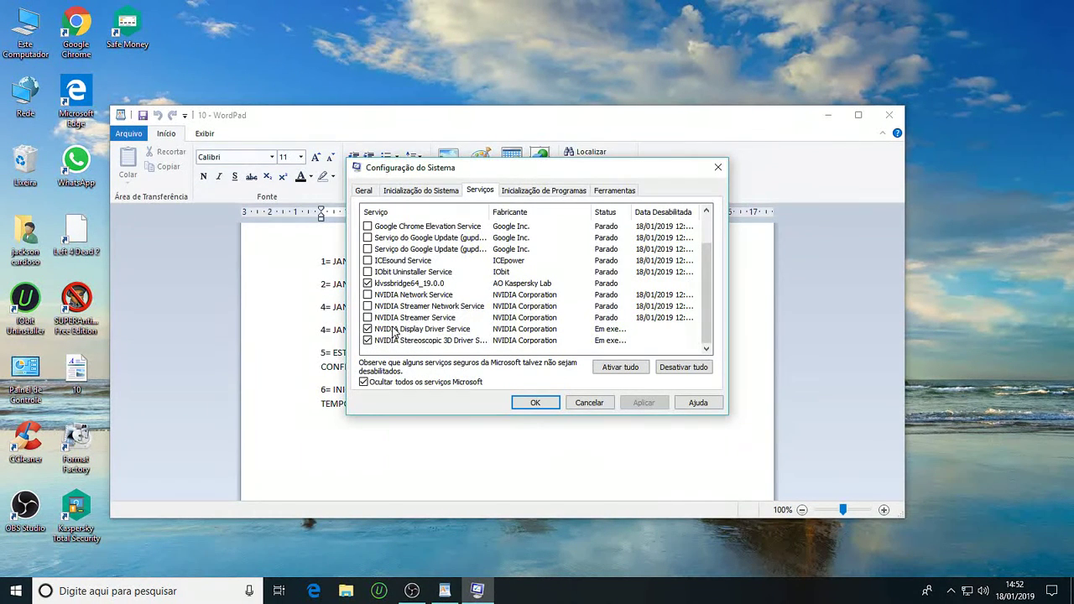
pyautogui.scroll(1, 510, 311)
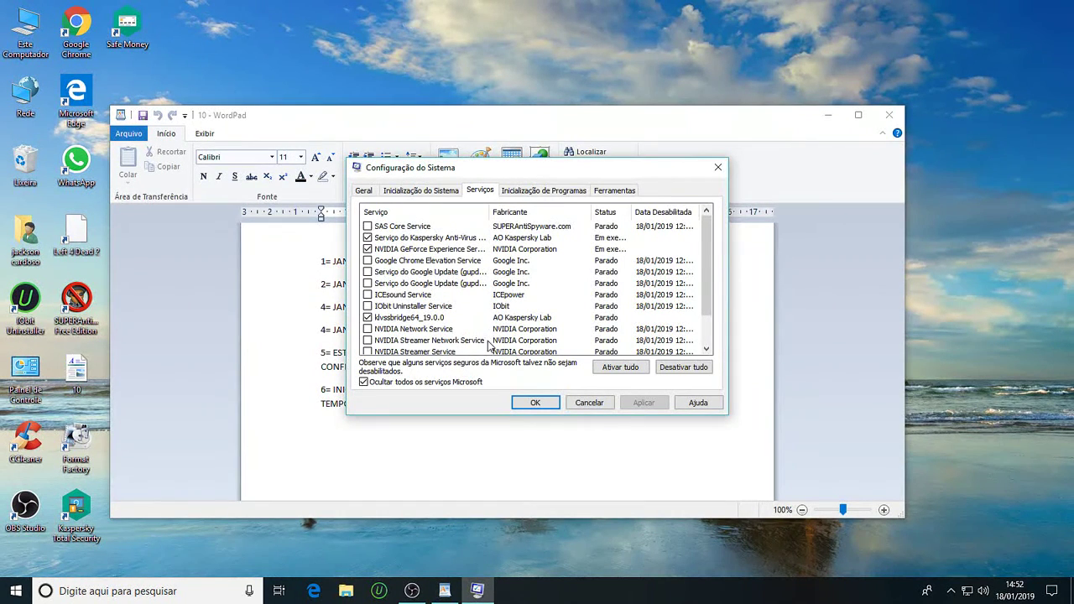
pyautogui.scroll(-1, 571, 349)
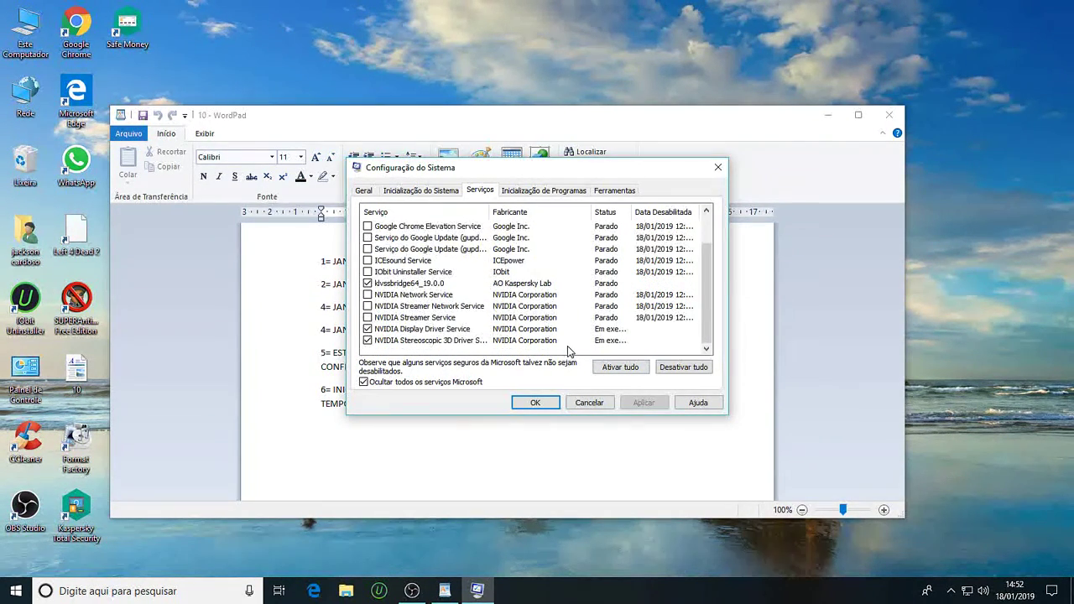
pyautogui.click(366, 339)
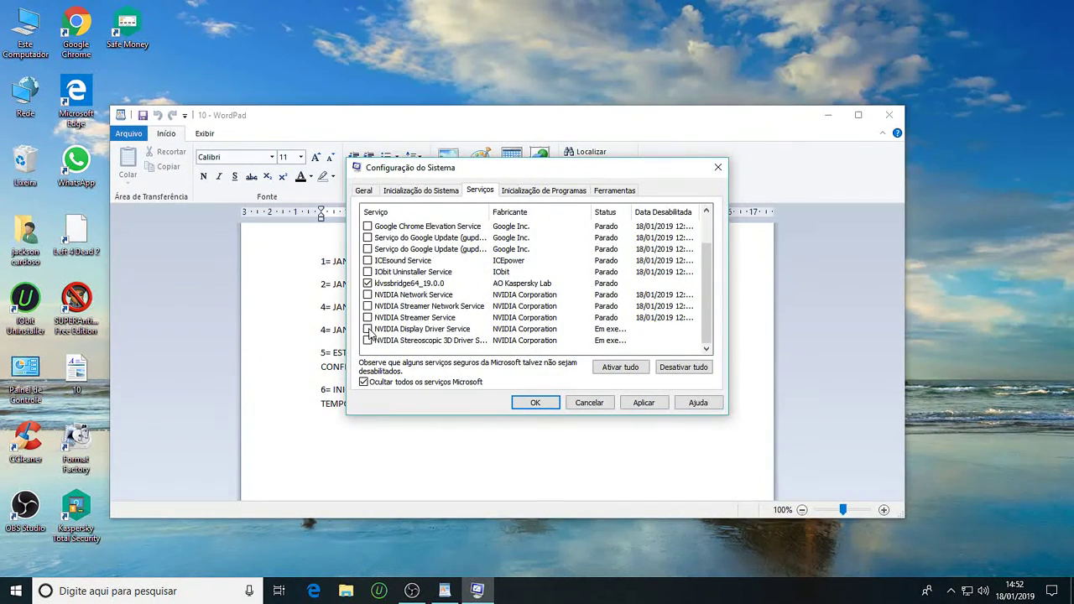
pyautogui.press('Home')
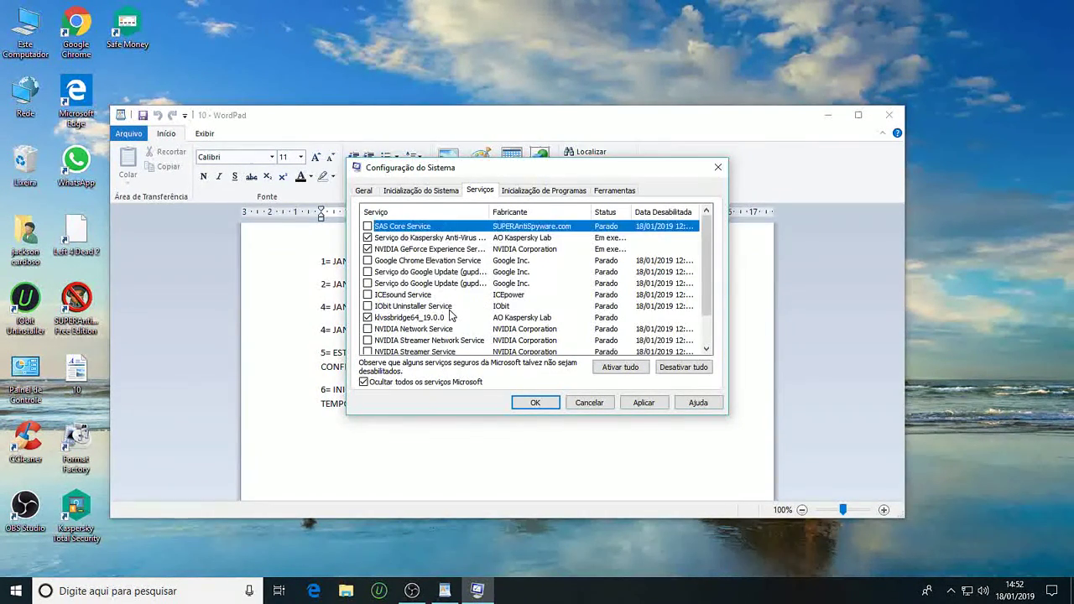
pyautogui.click(663, 406)
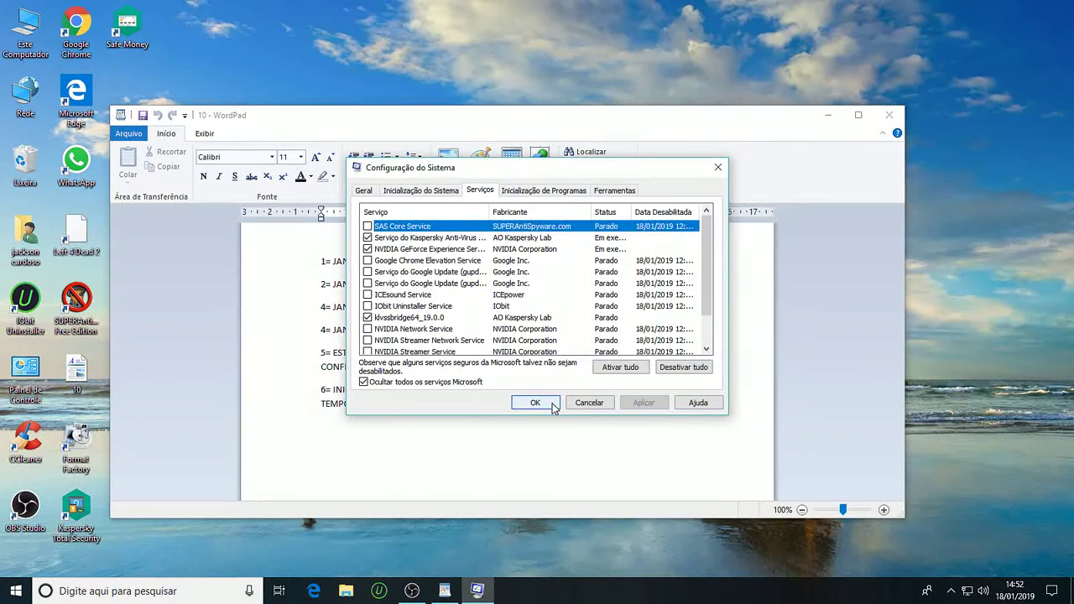
pyautogui.click(545, 404)
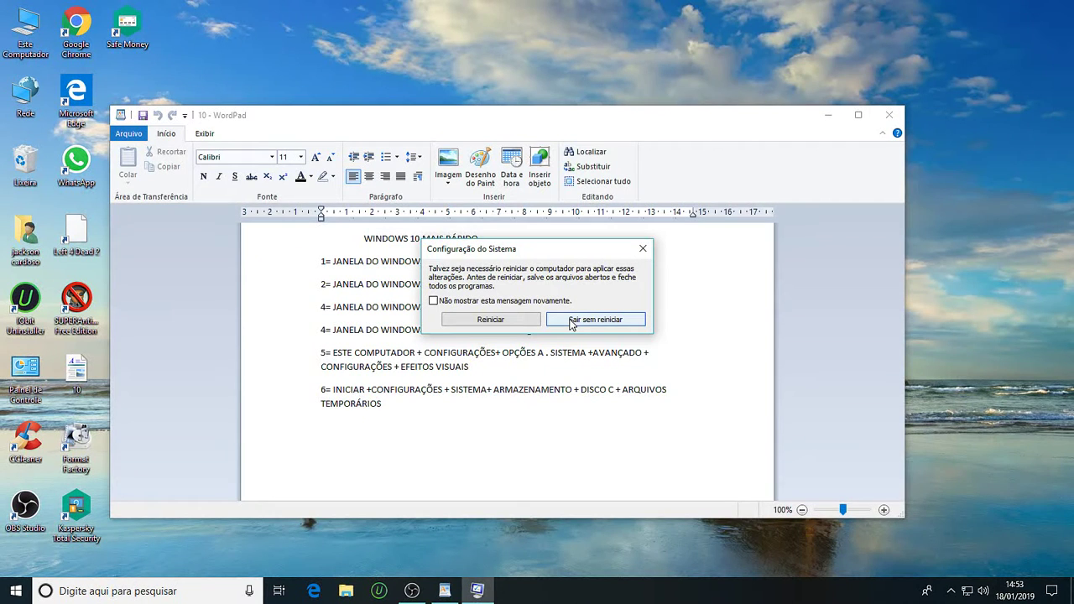
# Exit System Configuration without restarting the computer.
pyautogui.click(571, 321)
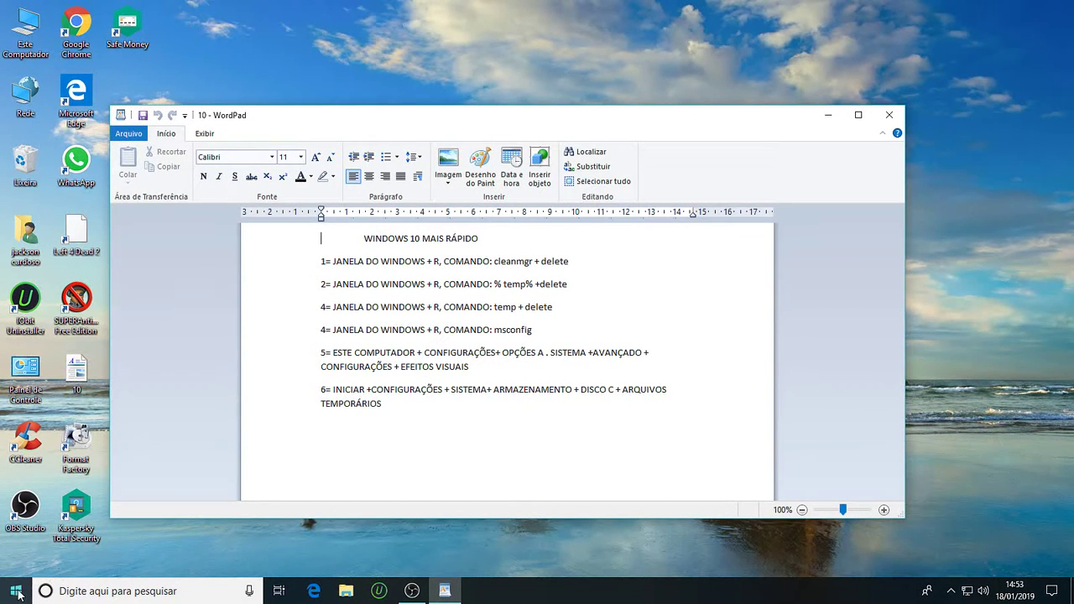
pyautogui.click(16, 591)
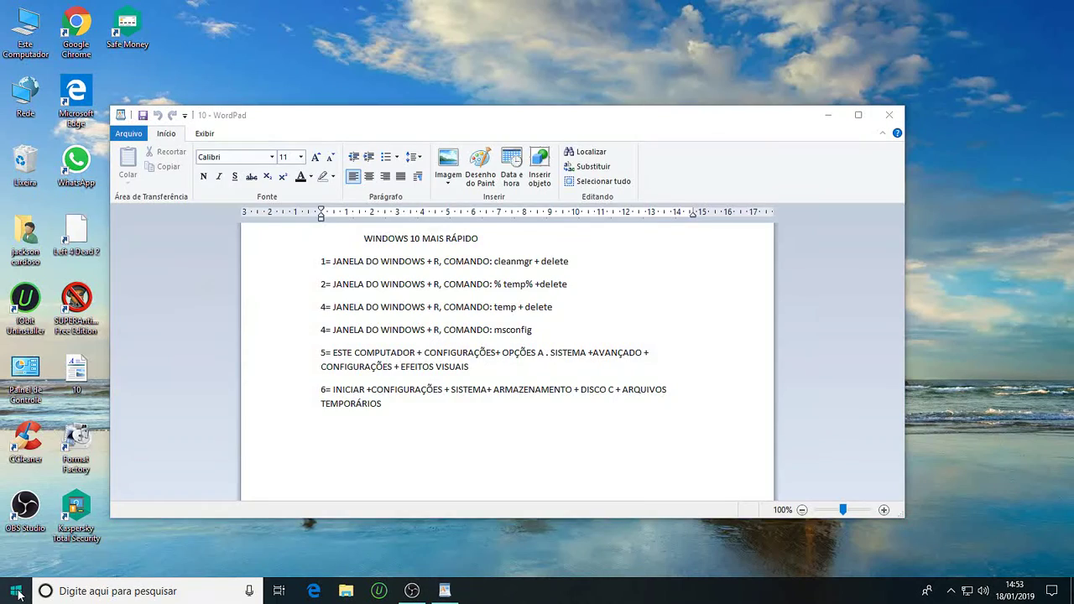
pyautogui.click(985, 431)
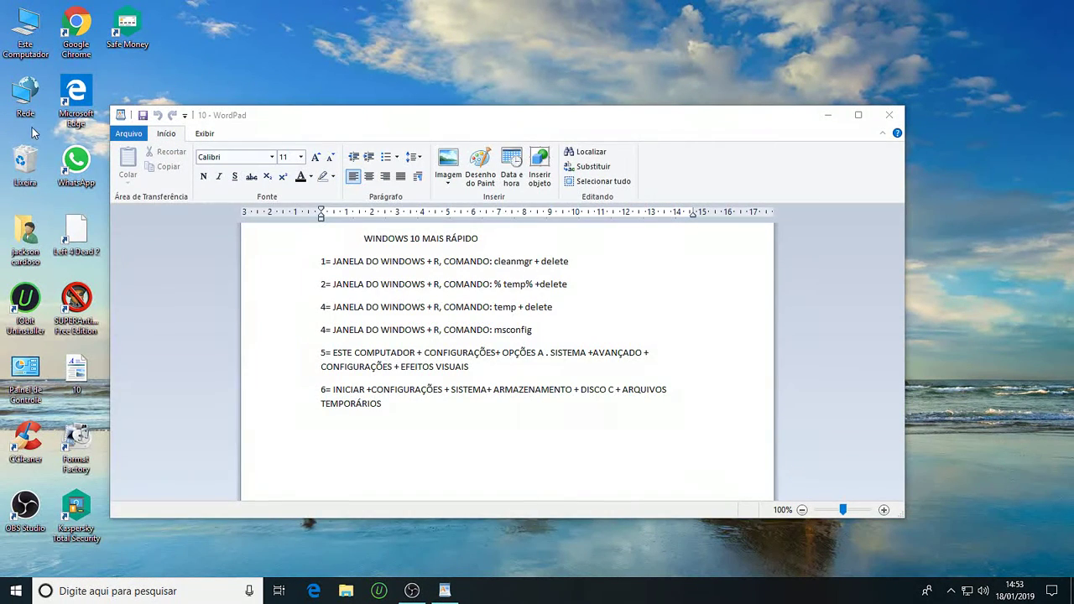
# Open the Performance settings from the advanced system settings in the properties of Este Computador.
pyautogui.rightClick(28, 38)
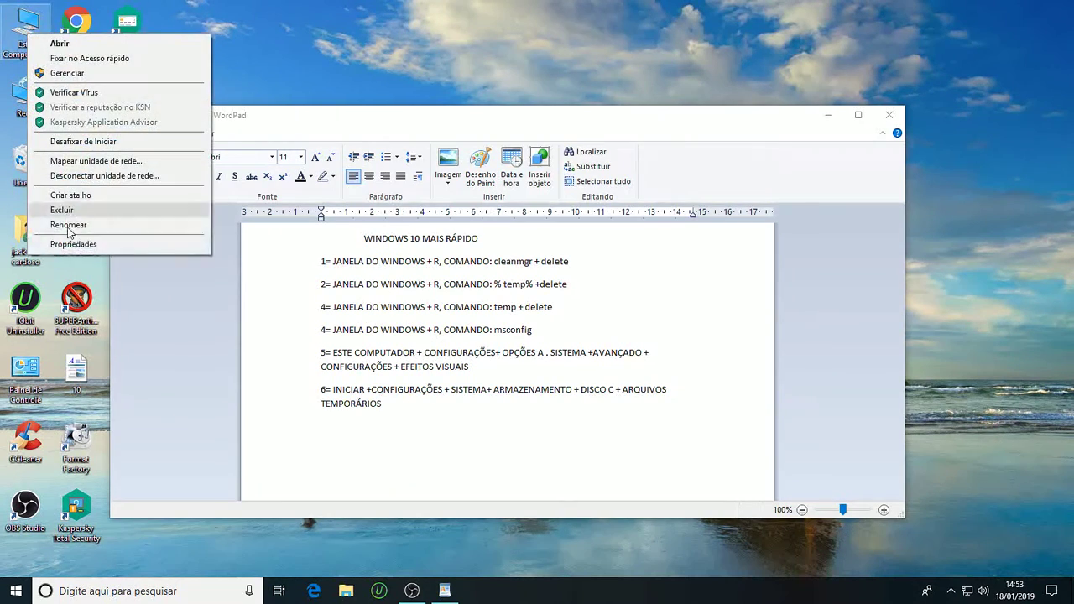
pyautogui.click(69, 242)
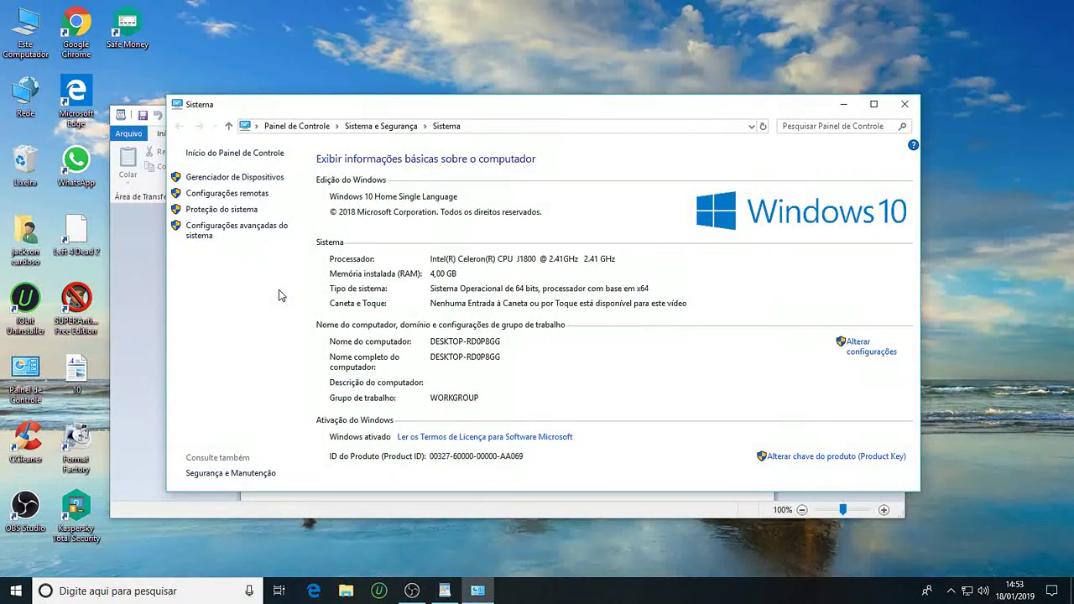
pyautogui.click(238, 231)
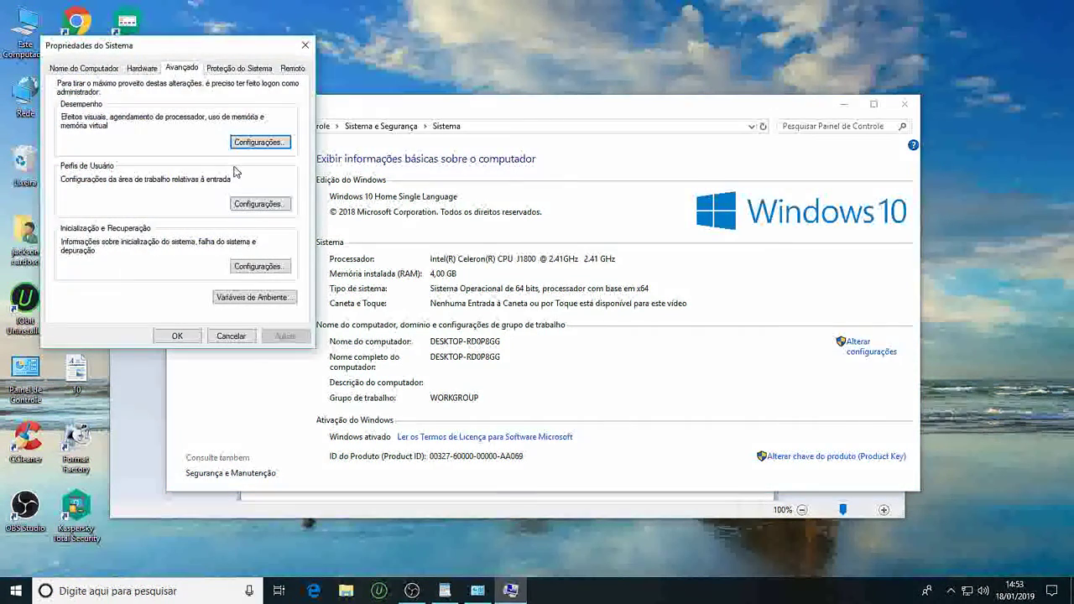
pyautogui.click(248, 144)
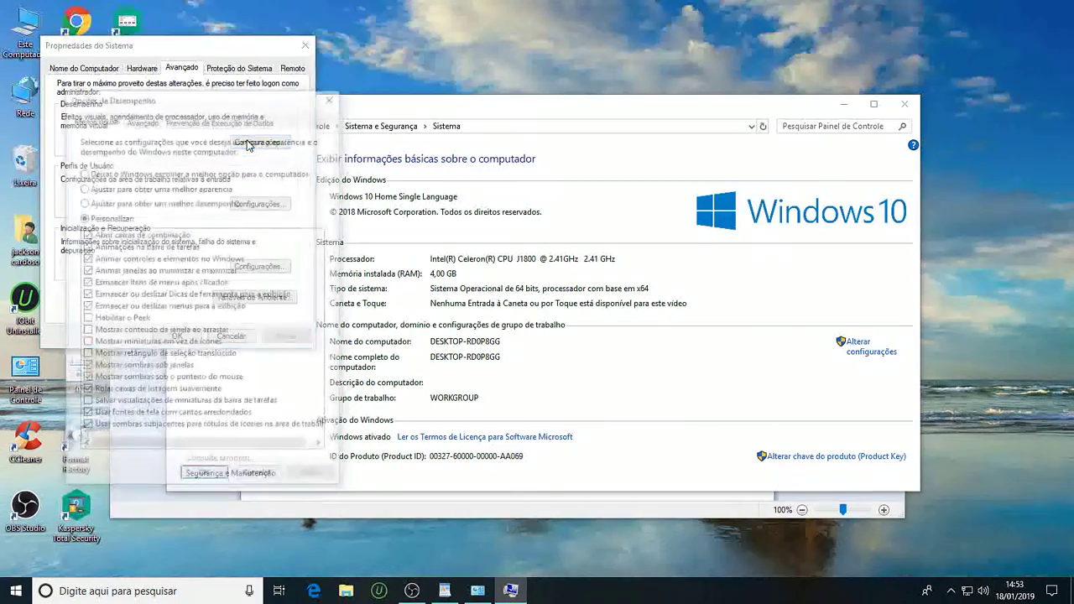
# Try the visual effects presets that let Windows choose the best option and Personalizar, looking over the list of effects.
pyautogui.click(82, 172)
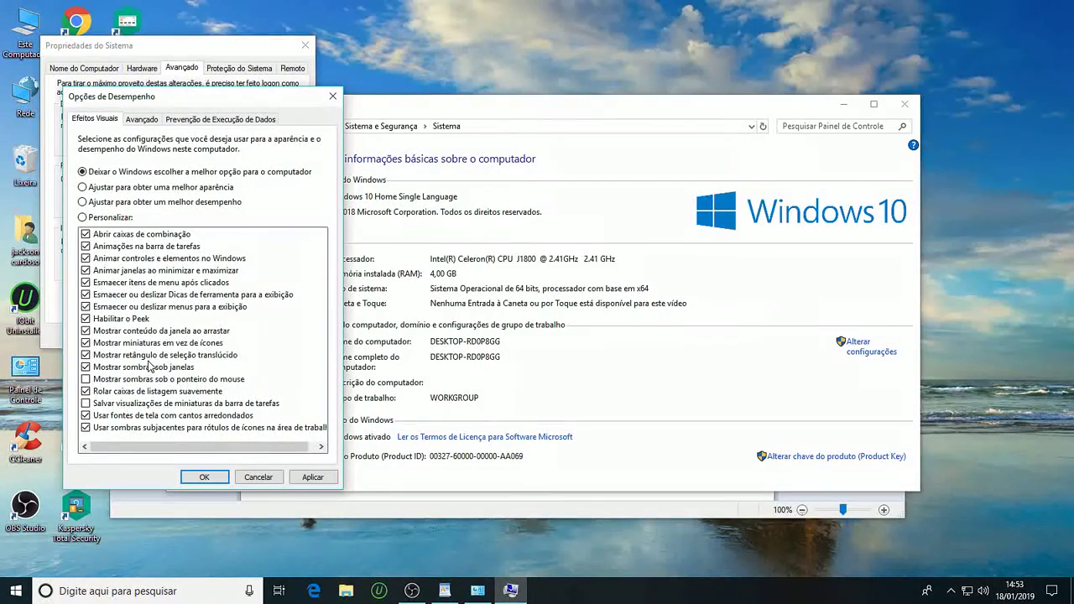
pyautogui.hscroll(1, 188, 378)
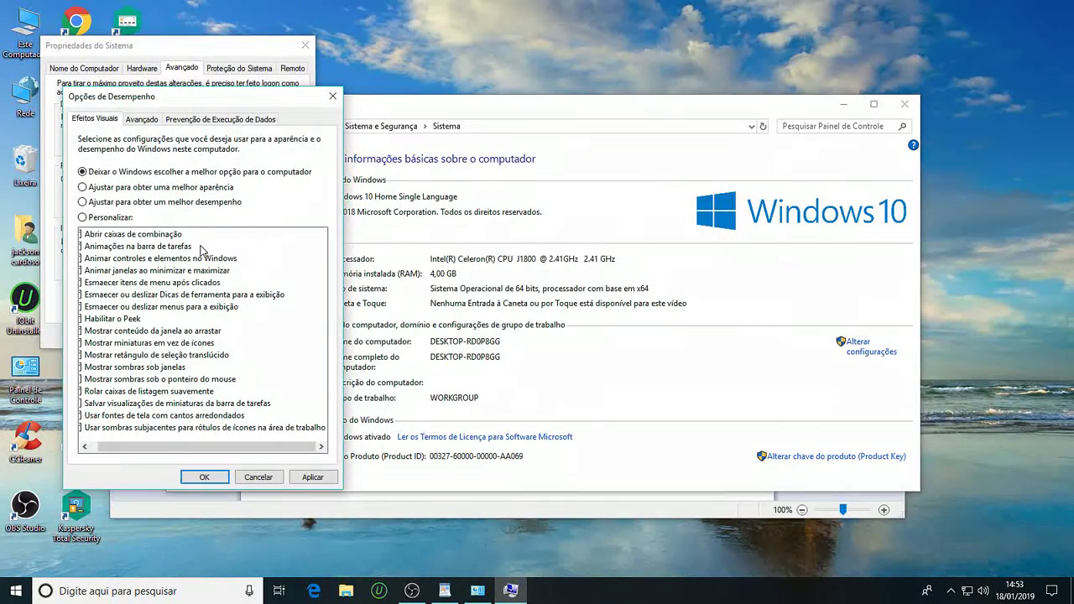
pyautogui.click(83, 217)
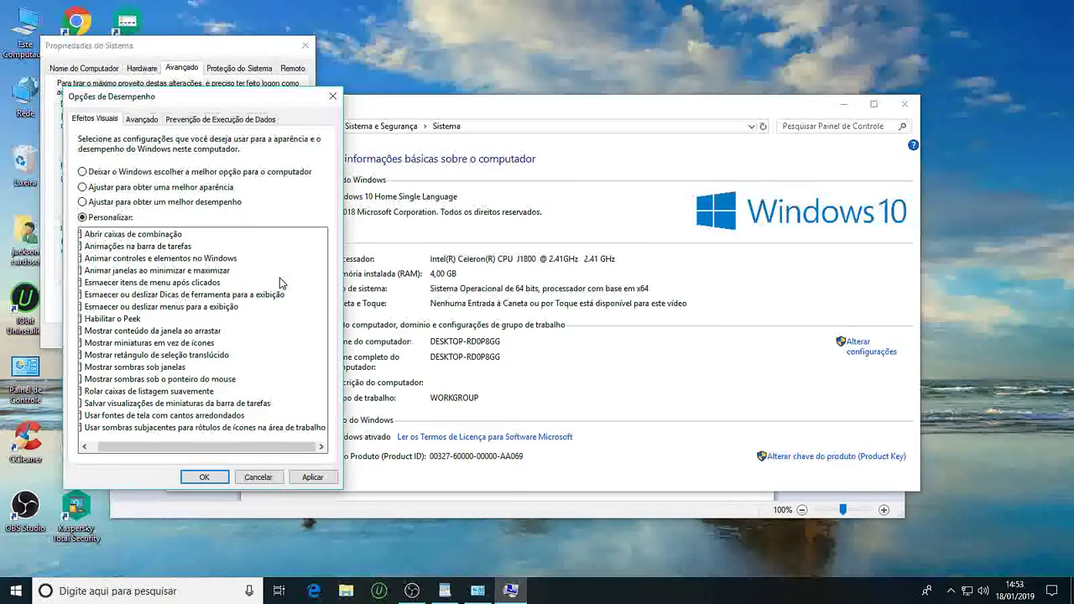
pyautogui.moveTo(276, 445); pyautogui.dragTo(222, 448)
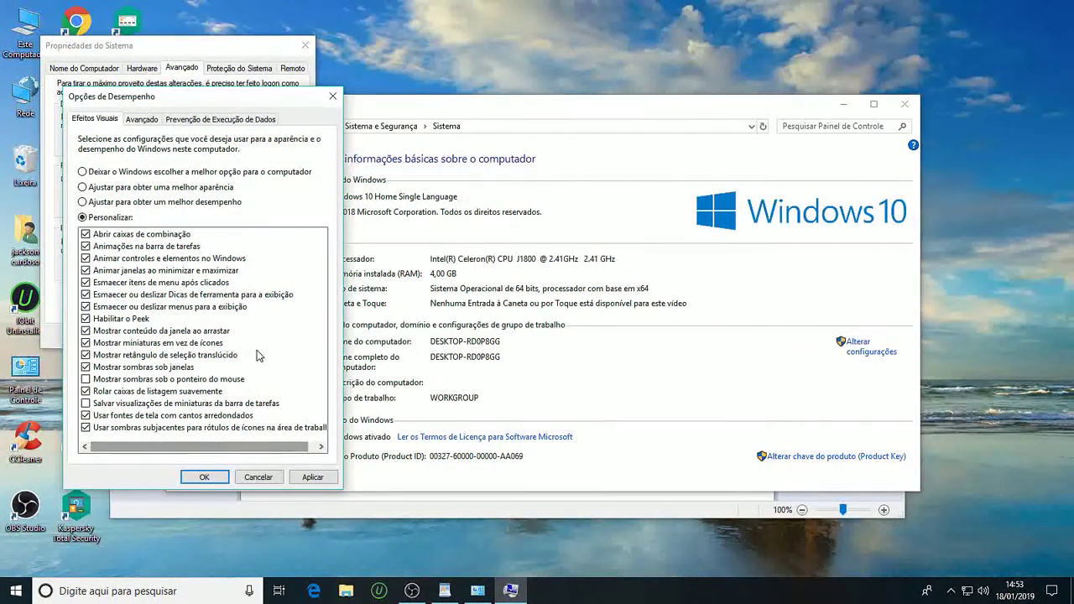
# Adjust visual effects for best performance, then re-enable icon label shadows, smoothed screen fonts, mouse pointer shadows and window shadows.
pyautogui.click(83, 202)
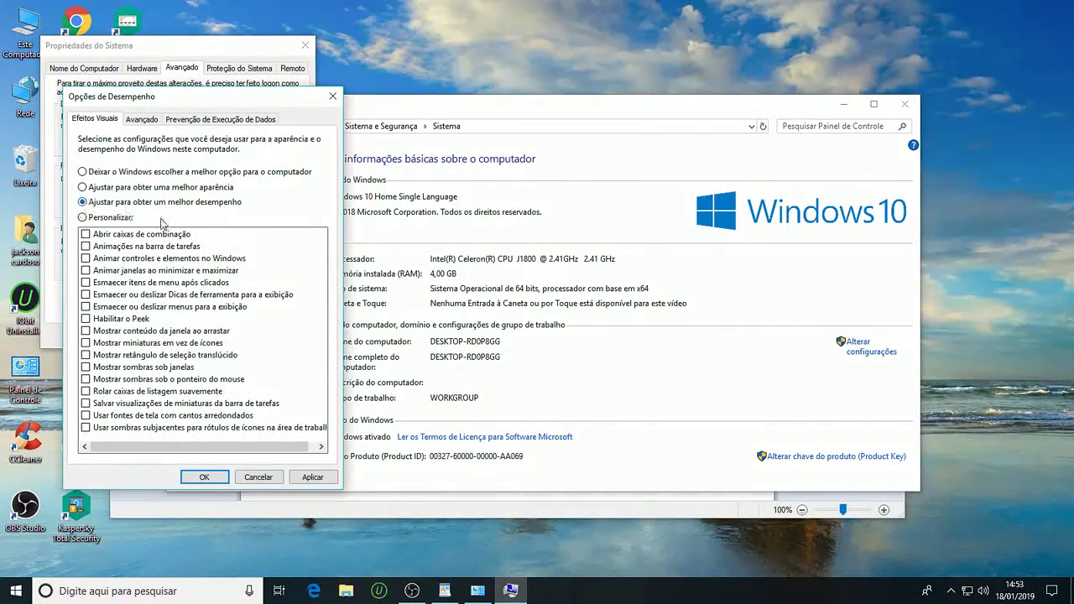
pyautogui.click(86, 427)
pyautogui.click(86, 415)
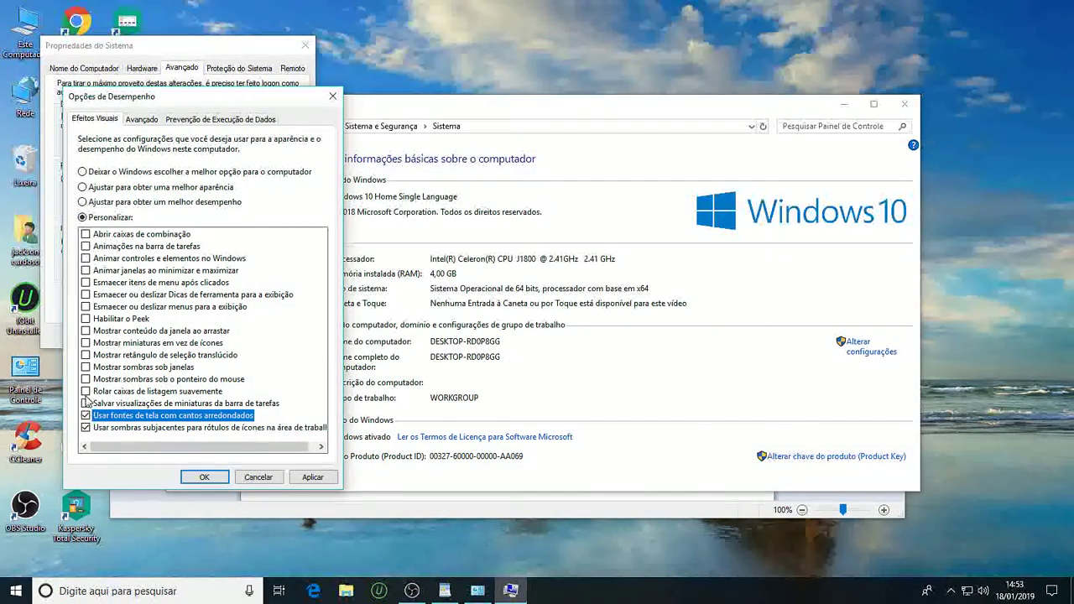
pyautogui.click(85, 380)
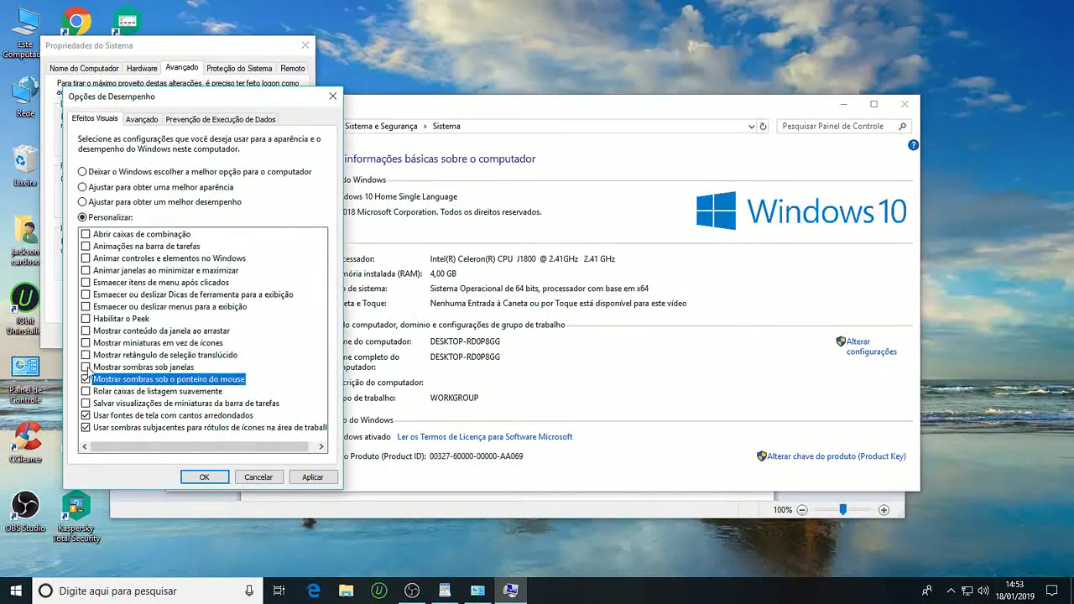
pyautogui.click(85, 368)
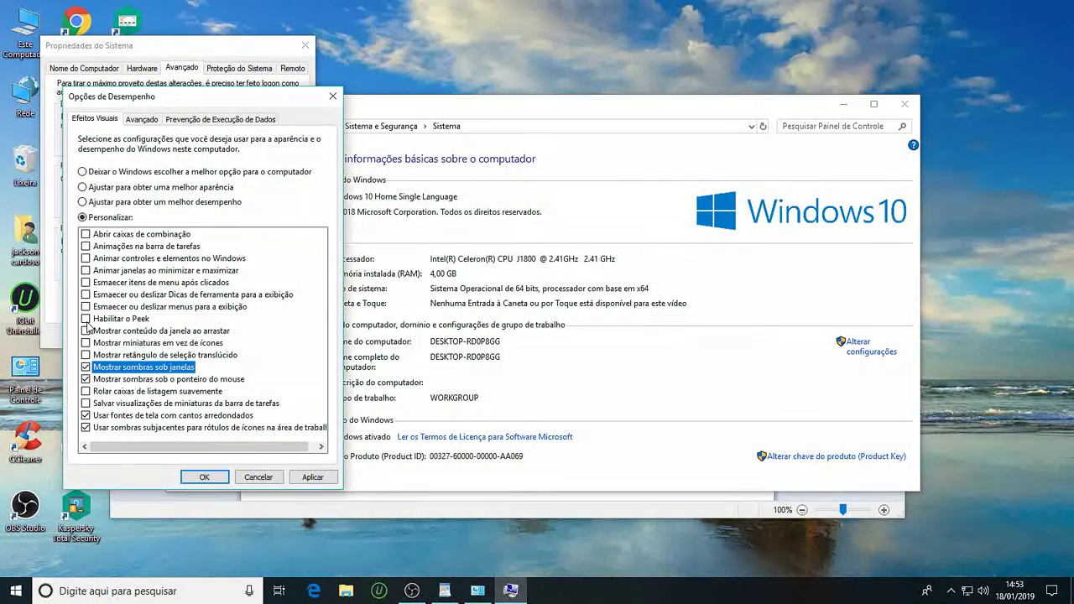
# Apply the visual effects settings and close Performance Options, System Properties and the System window.
pyautogui.click(310, 477)
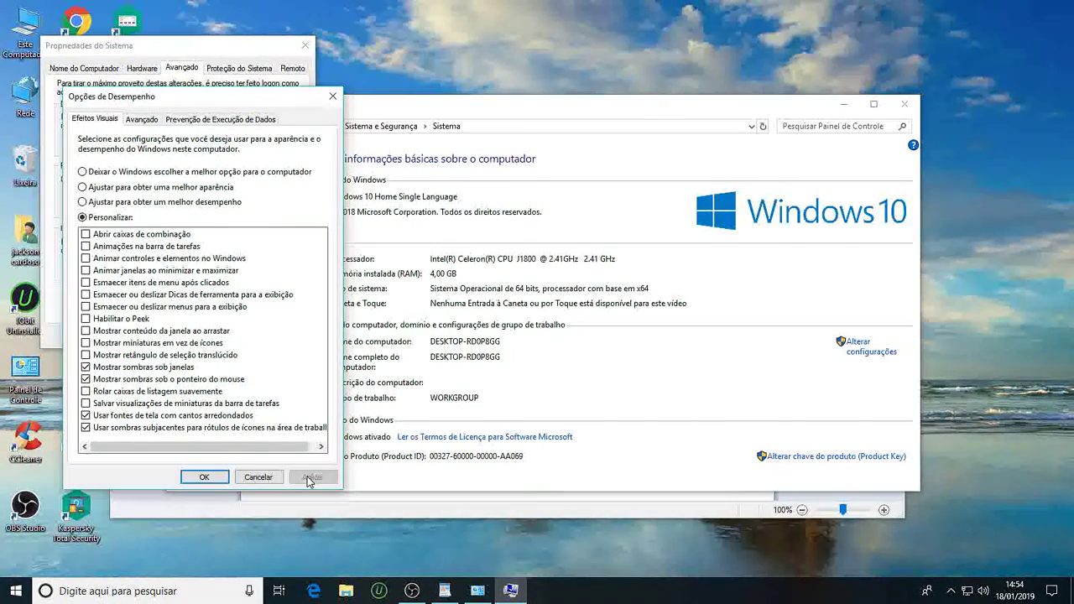
pyautogui.click(206, 478)
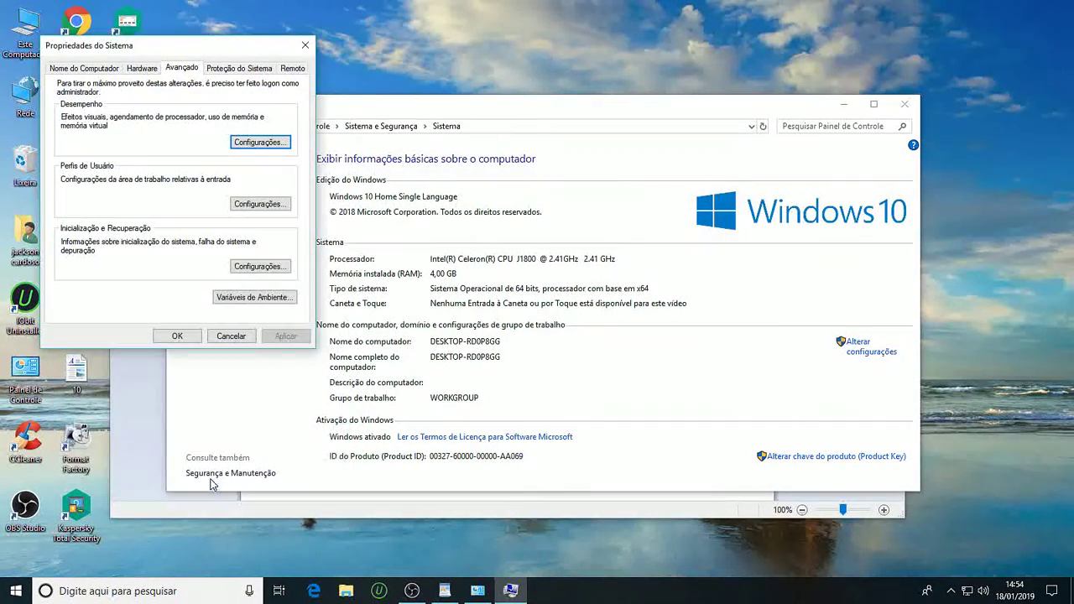
pyautogui.click(176, 337)
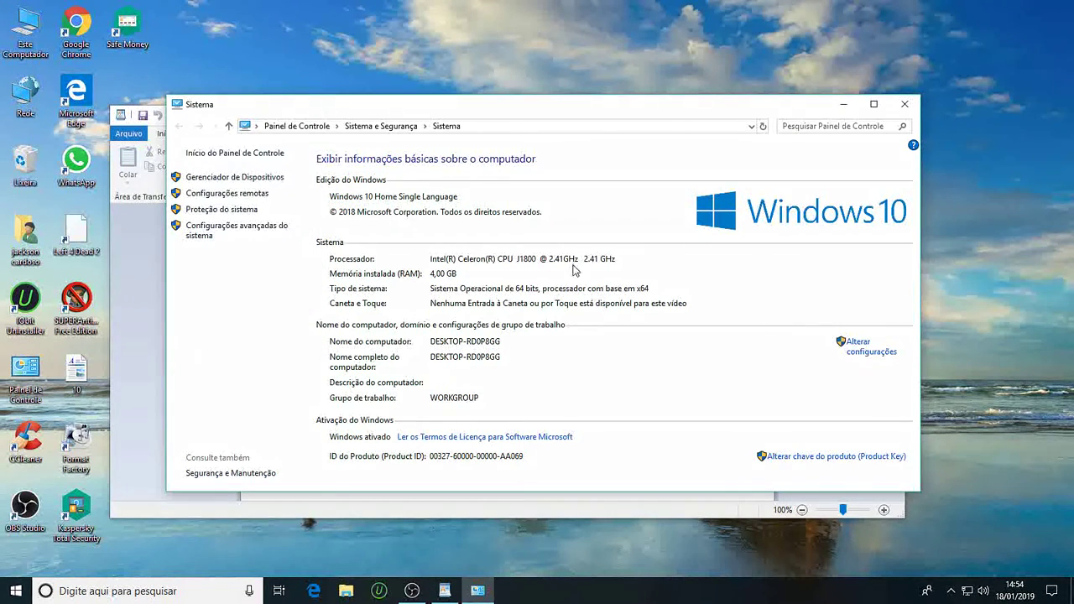
pyautogui.click(906, 104)
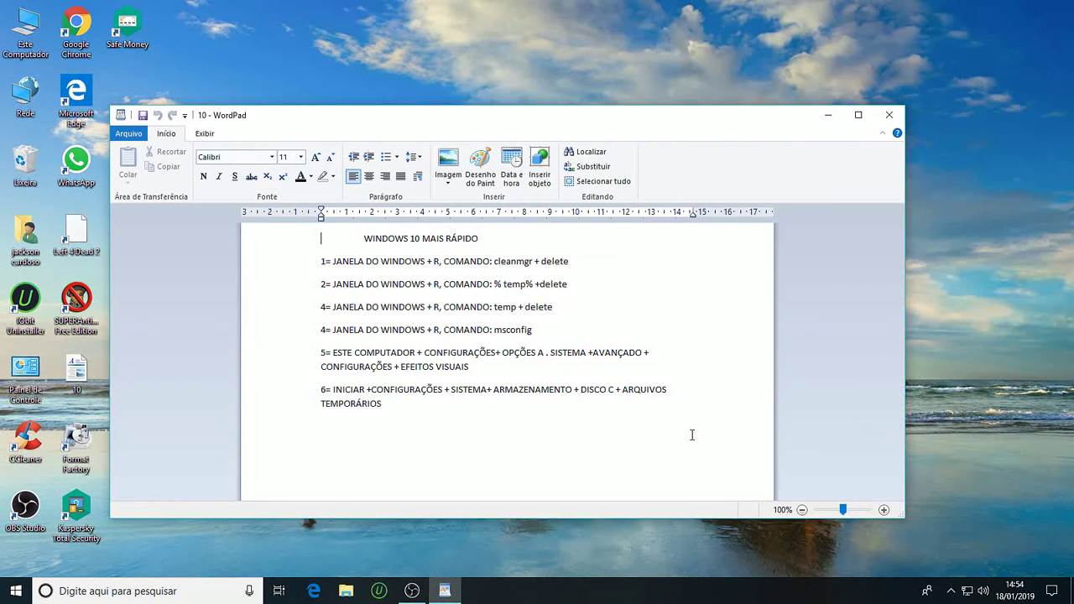
# Open the storage usage details of drive C: in the System storage section of Windows Settings.
pyautogui.click(19, 590)
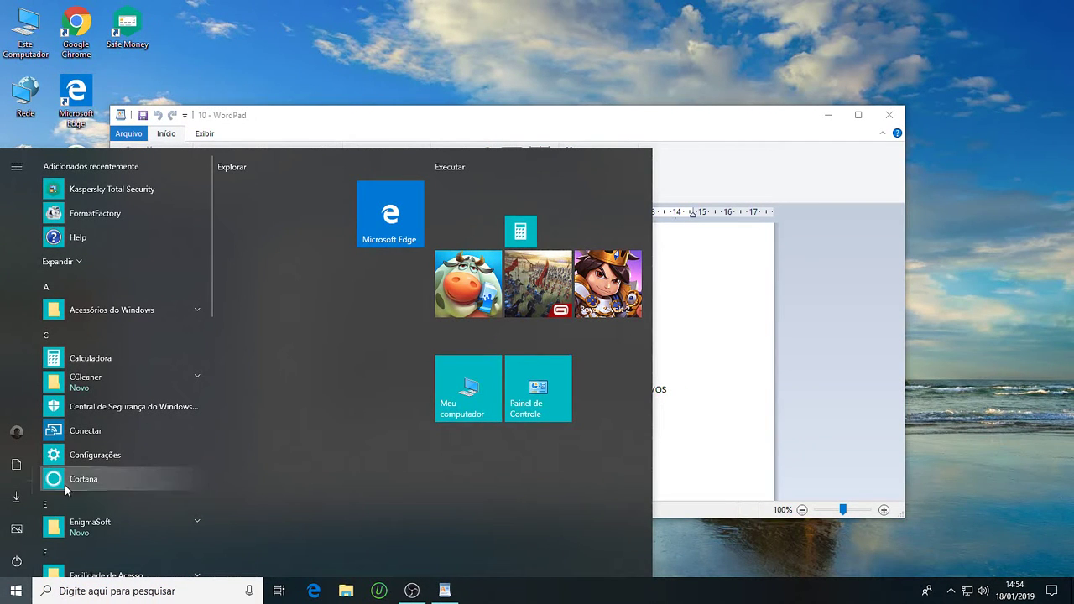
pyautogui.click(85, 457)
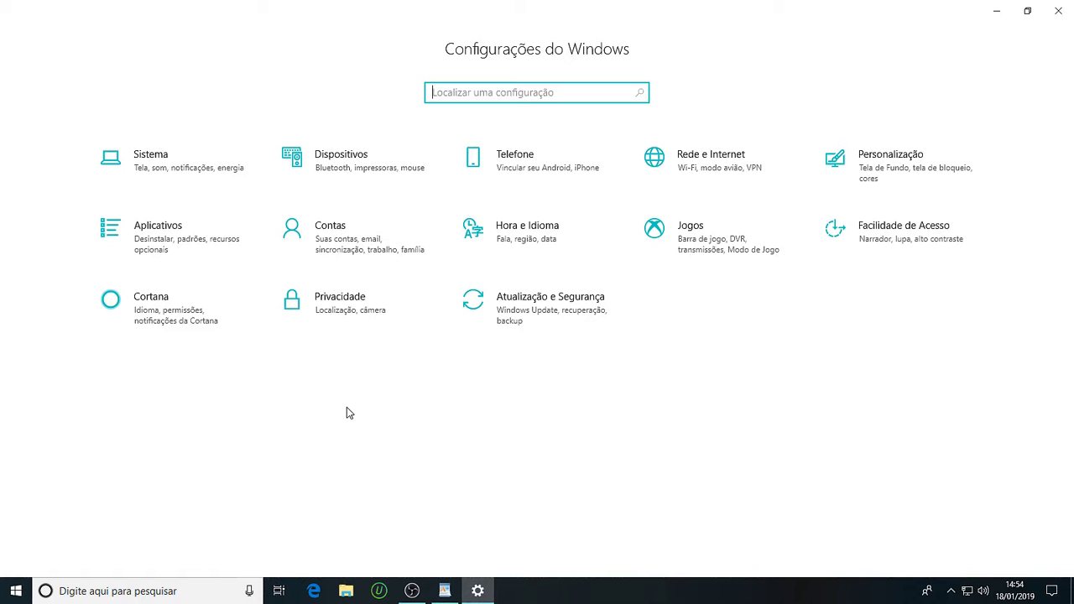
pyautogui.click(151, 165)
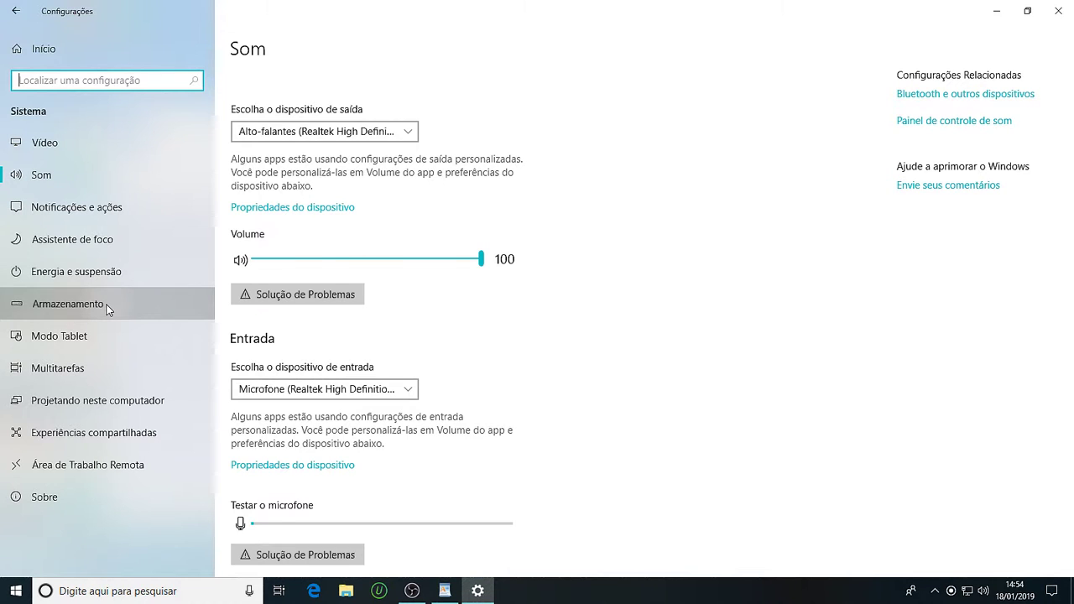
pyautogui.click(107, 308)
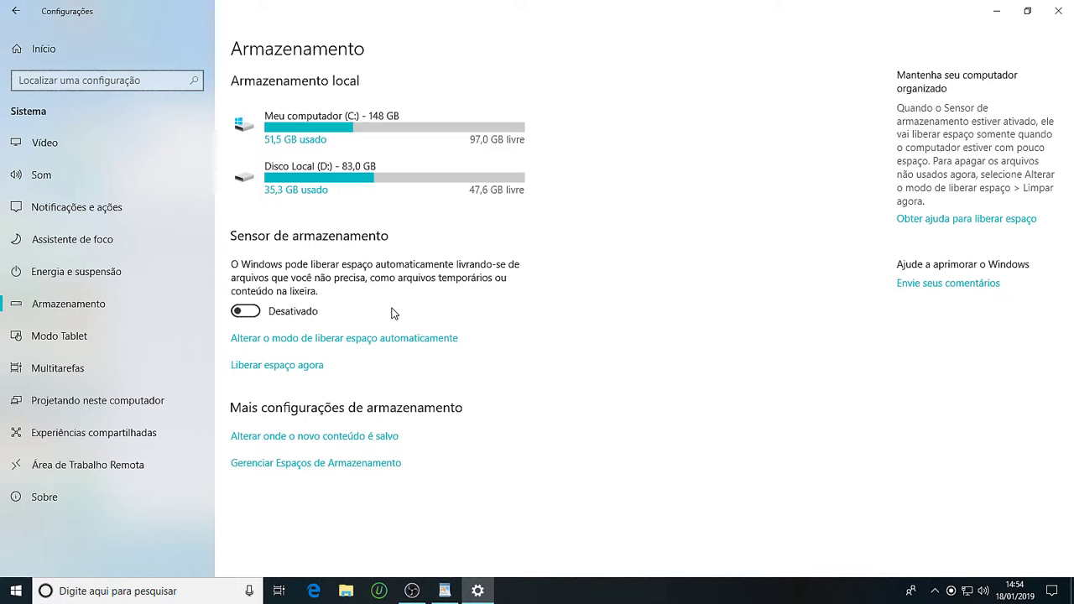
pyautogui.click(347, 126)
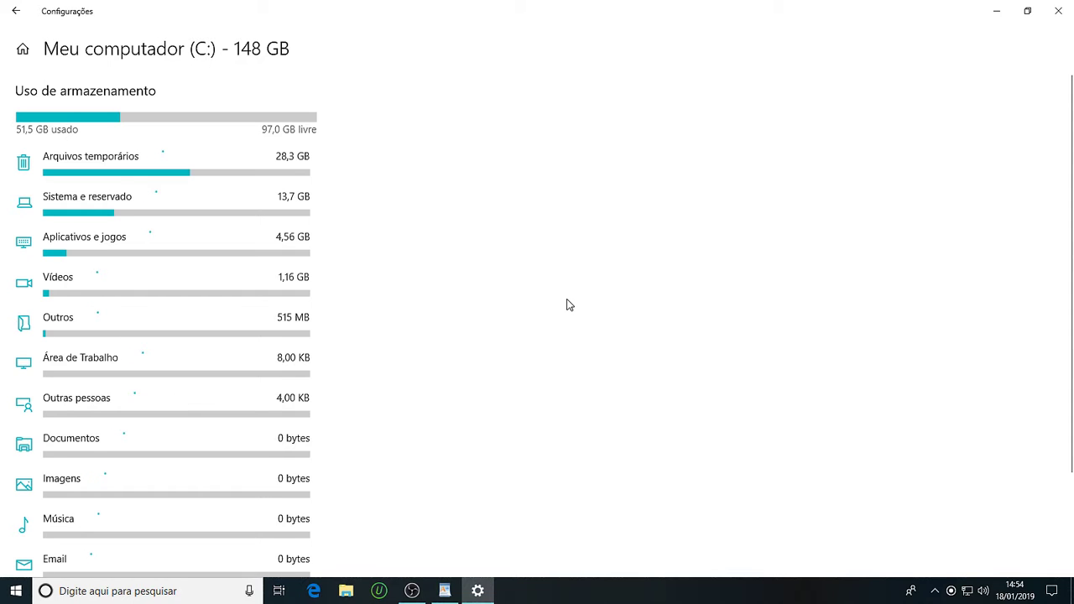
# Minimize the Settings window and close the WordPad document.
pyautogui.click(994, 13)
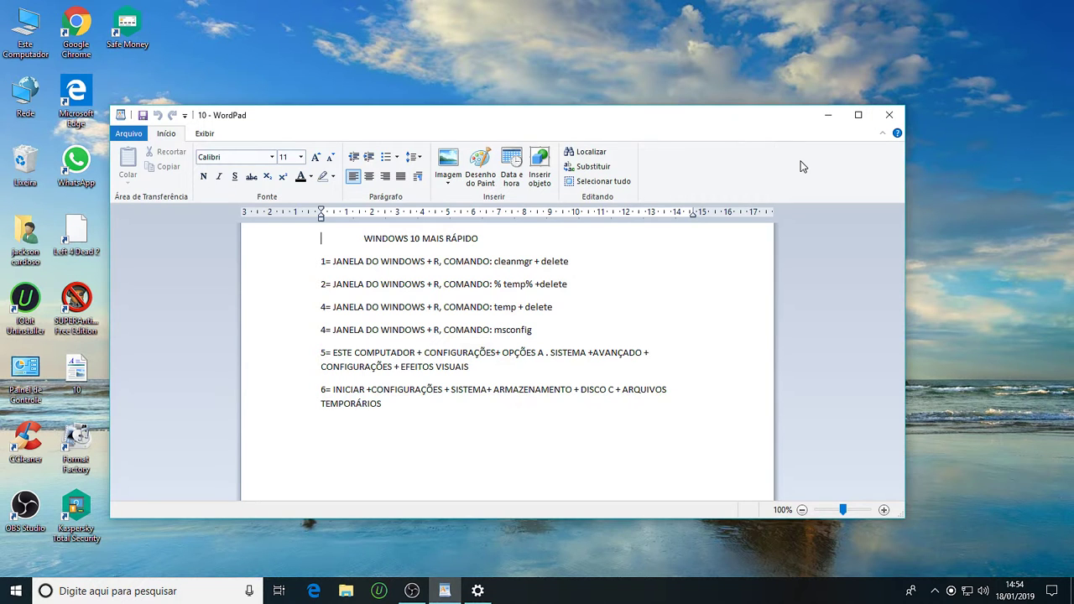
pyautogui.hotkey('alt', 'F4')
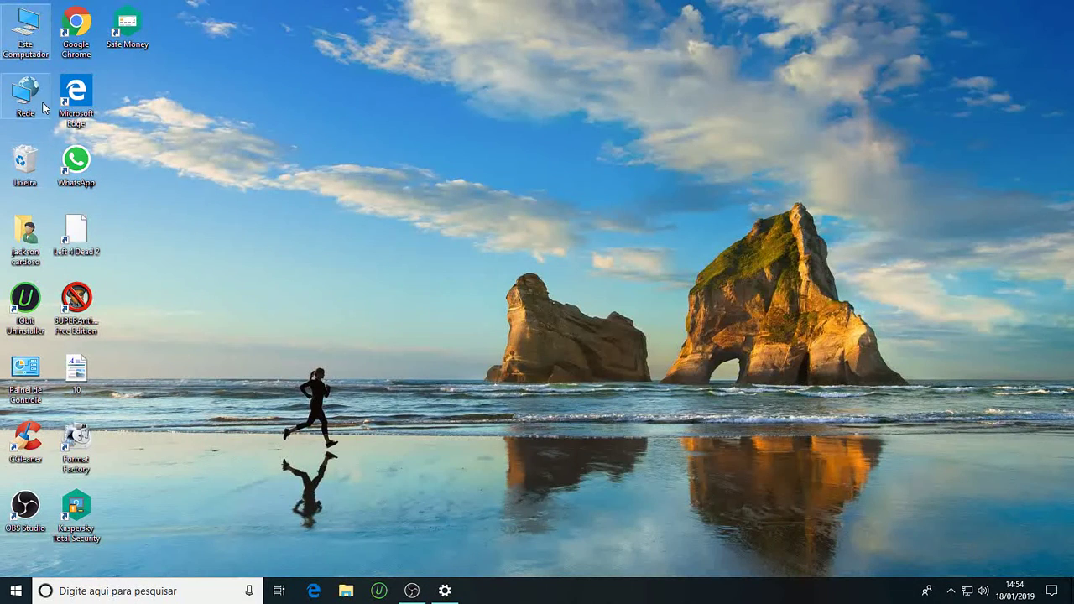
# Open the Downloads folder inside the personal user folder on the desktop.
pyautogui.click(28, 253)
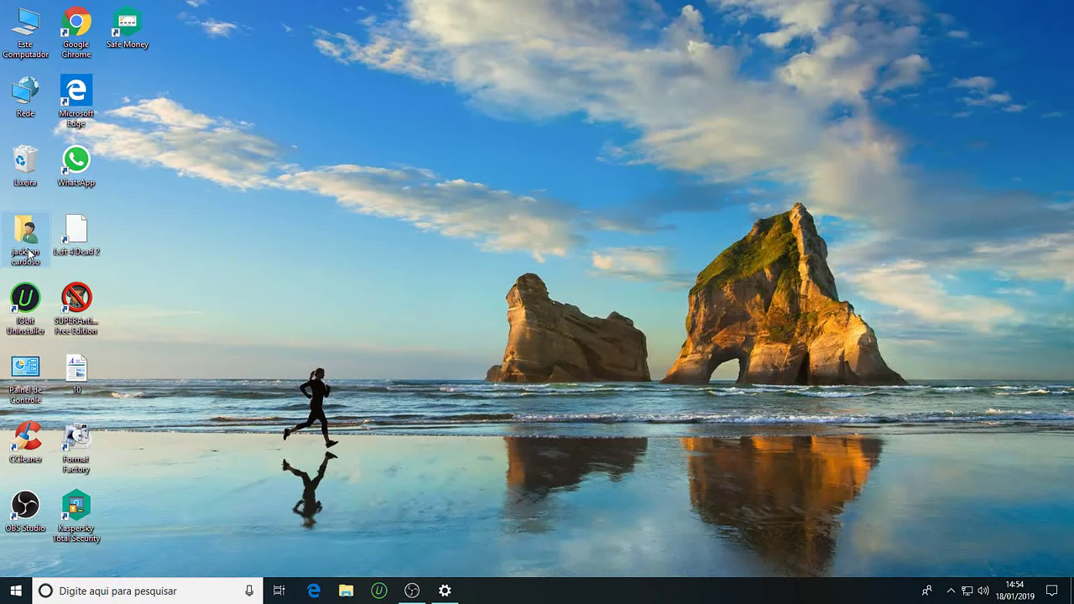
pyautogui.doubleClick(29, 254)
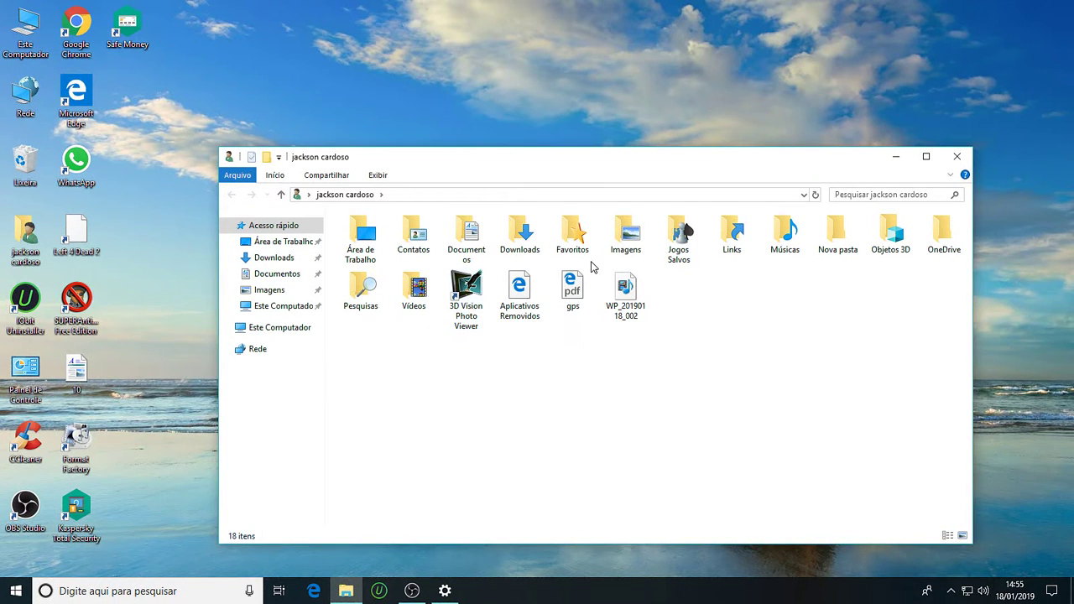
pyautogui.doubleClick(524, 239)
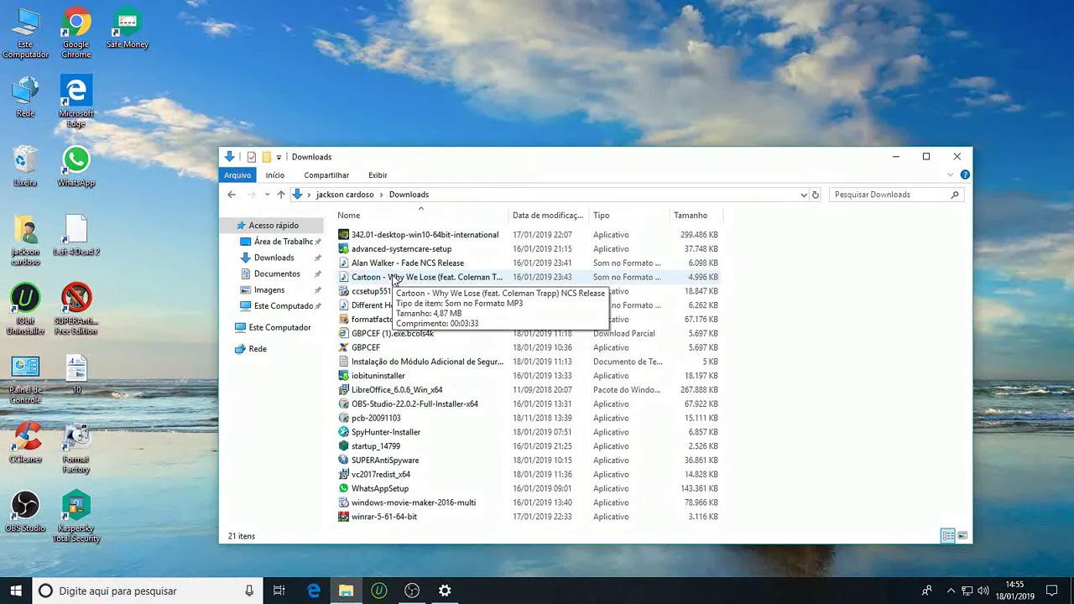
# Play the Cartoon - Why We Lose track, switch to Alan Walker - Fade NCS Release, and minimize the player.
pyautogui.doubleClick(392, 278)
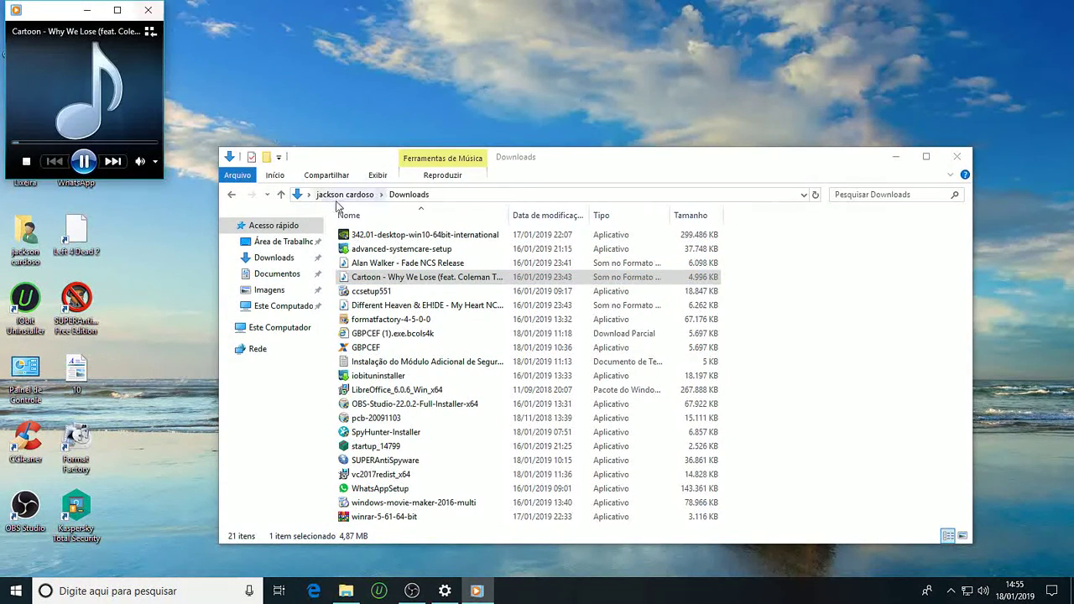
pyautogui.click(392, 268)
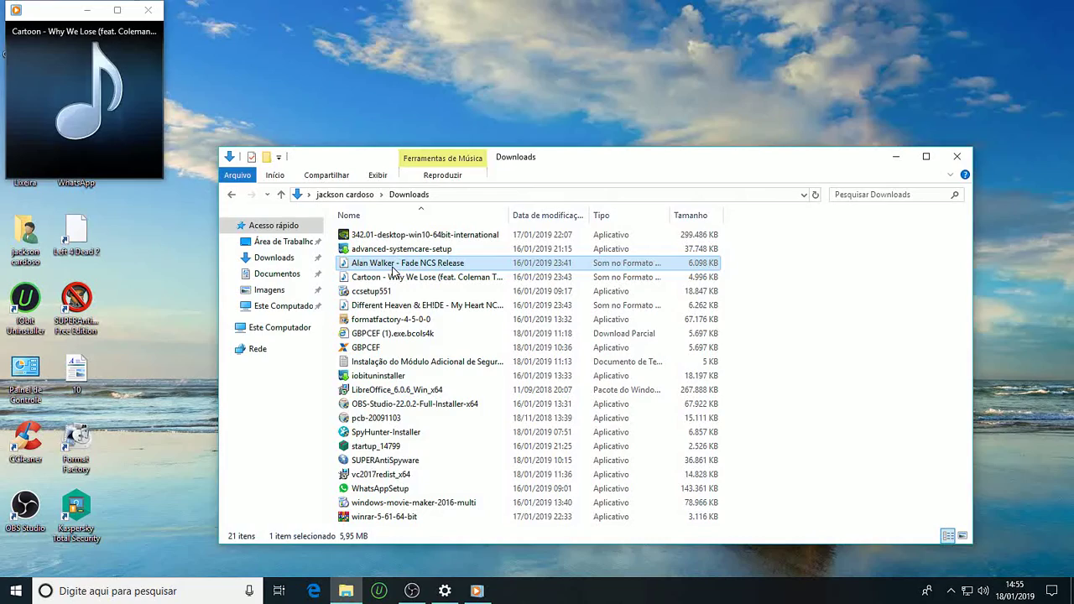
pyautogui.doubleClick(392, 269)
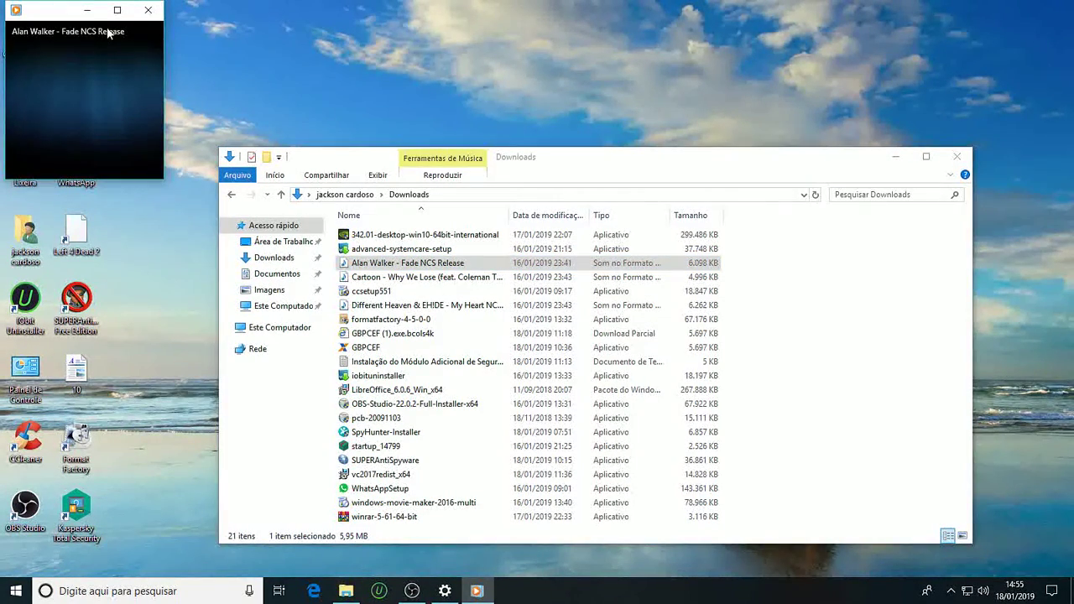
pyautogui.click(87, 10)
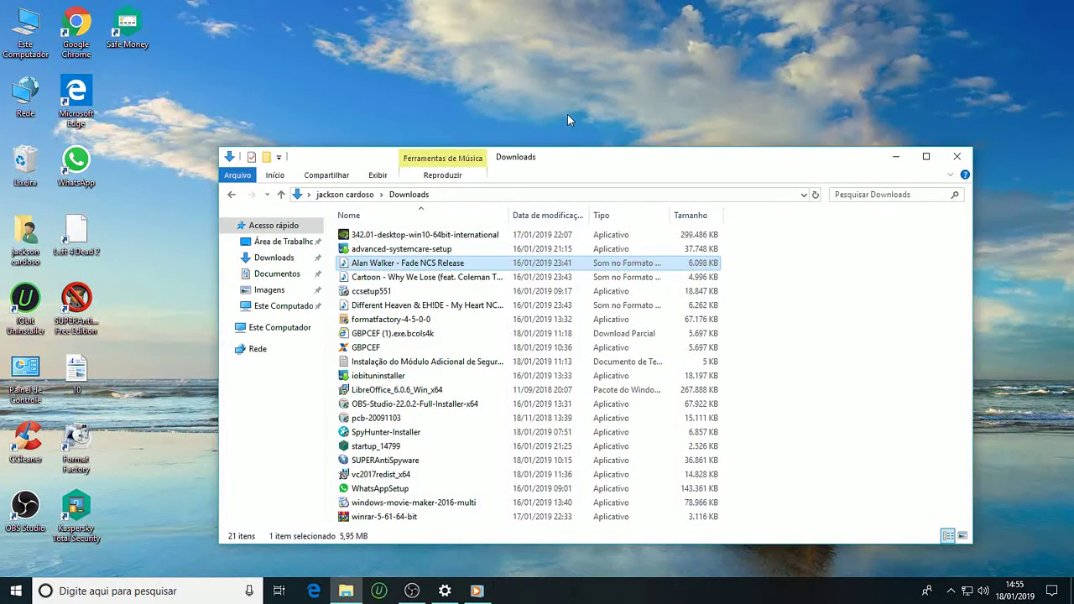
# Minimize the Downloads folder window and return to the drive C: storage usage page in Settings.
pyautogui.click(894, 159)
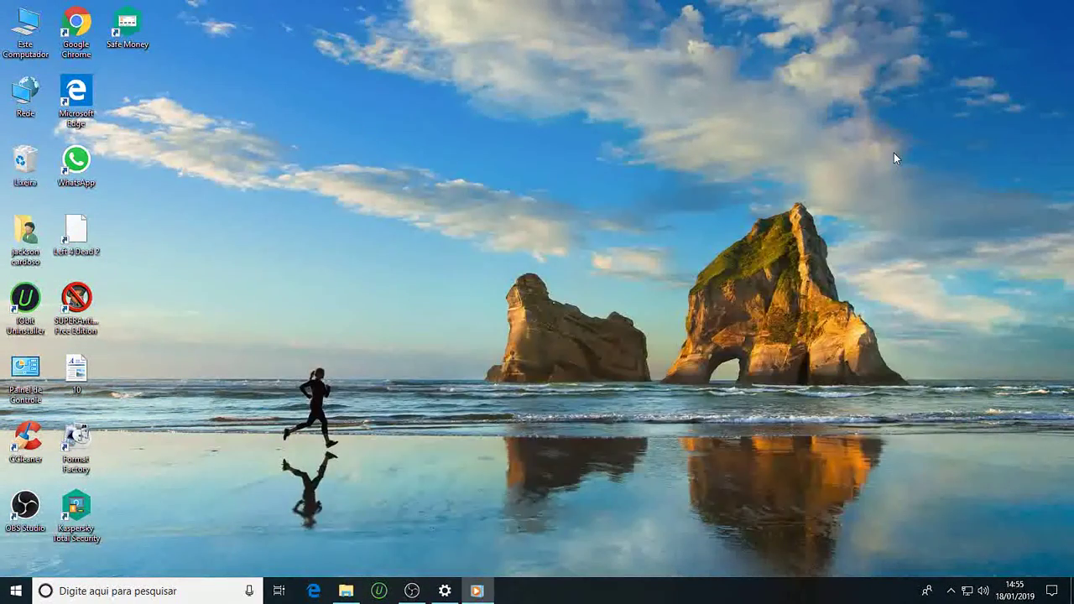
pyautogui.click(445, 591)
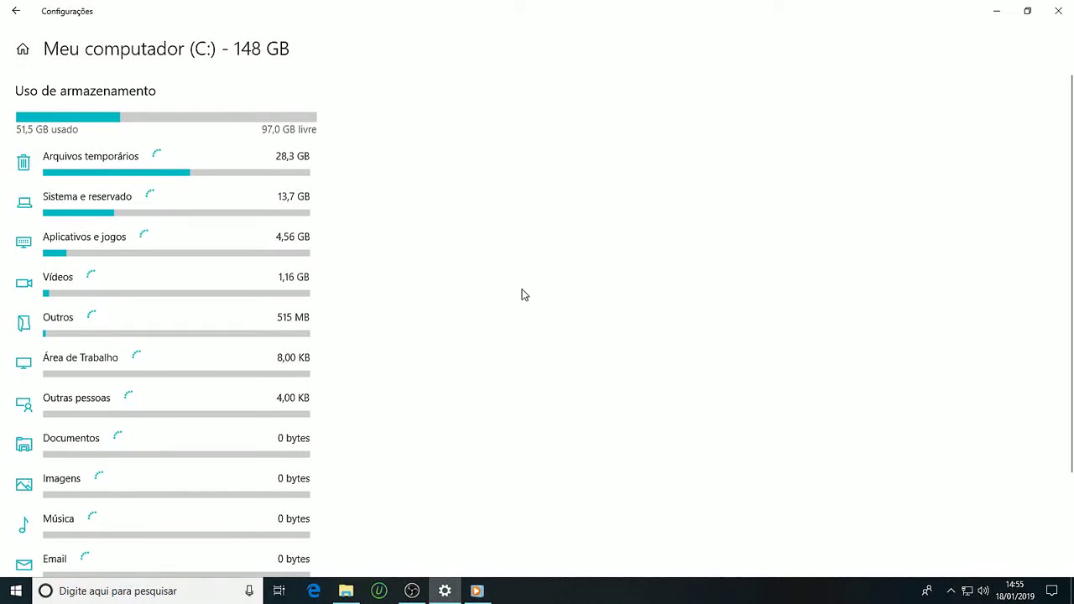
# Minimize the Settings window, restore the media player and pause the Alan Walker - Fade NCS Release track.
pyautogui.scroll(-3, 521, 291)
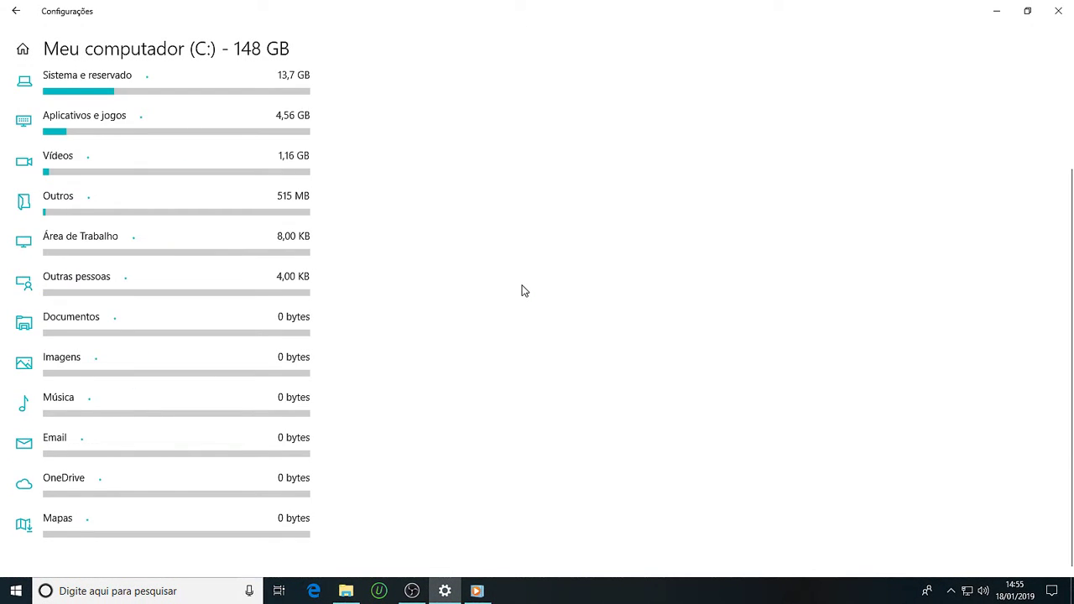
pyautogui.scroll(2, 522, 291)
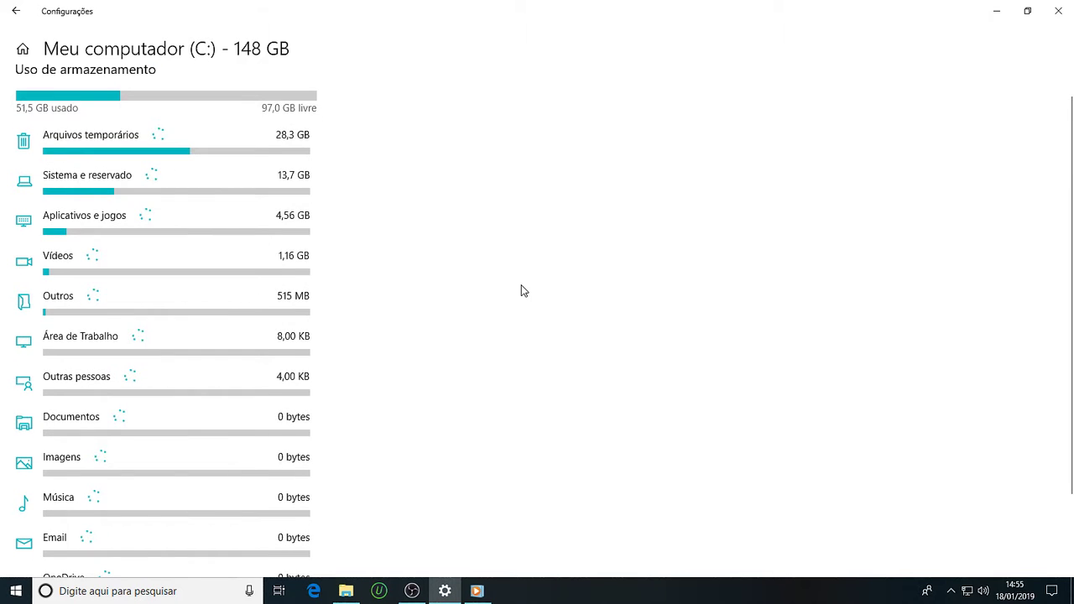
pyautogui.scroll(1, 522, 292)
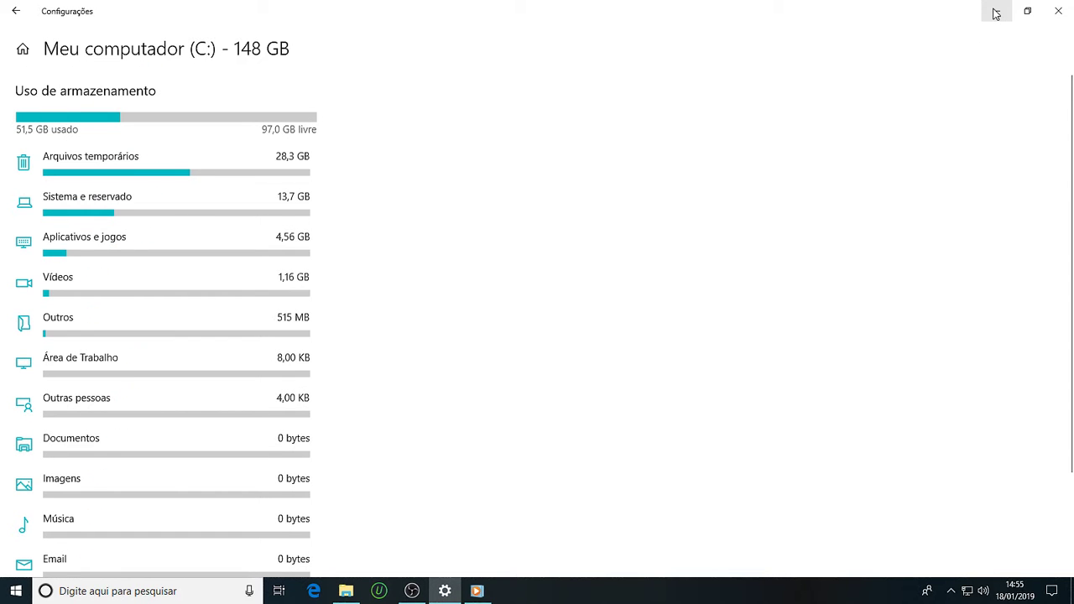
pyautogui.click(994, 14)
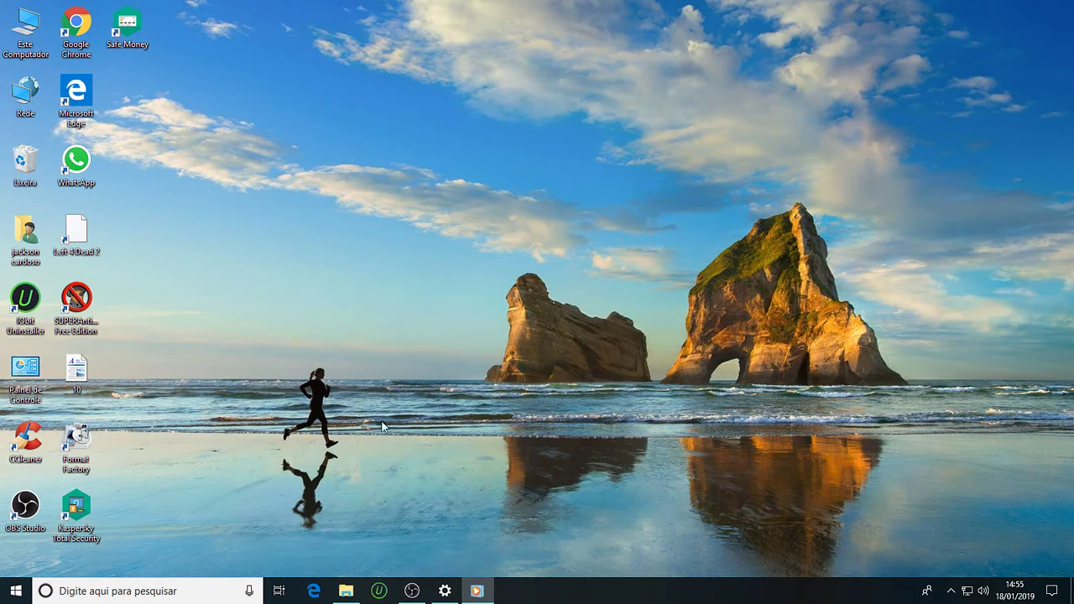
pyautogui.click(468, 594)
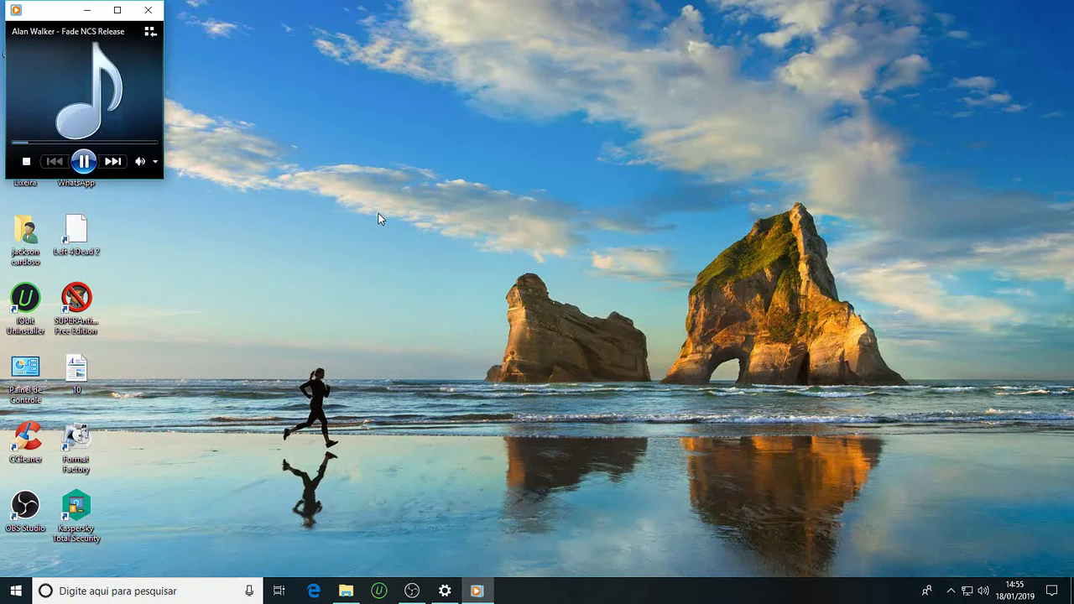
pyautogui.click(85, 163)
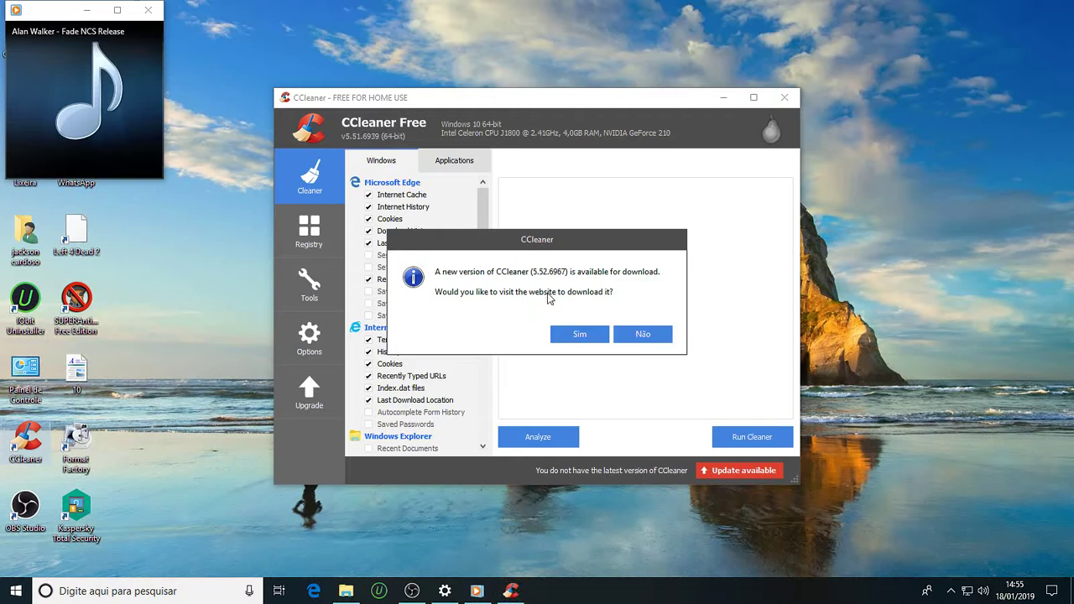
# Run the cleaner in CCleaner without downloading the new version, allowing and then cancelling the closing of Microsoft Edge.
pyautogui.click(643, 334)
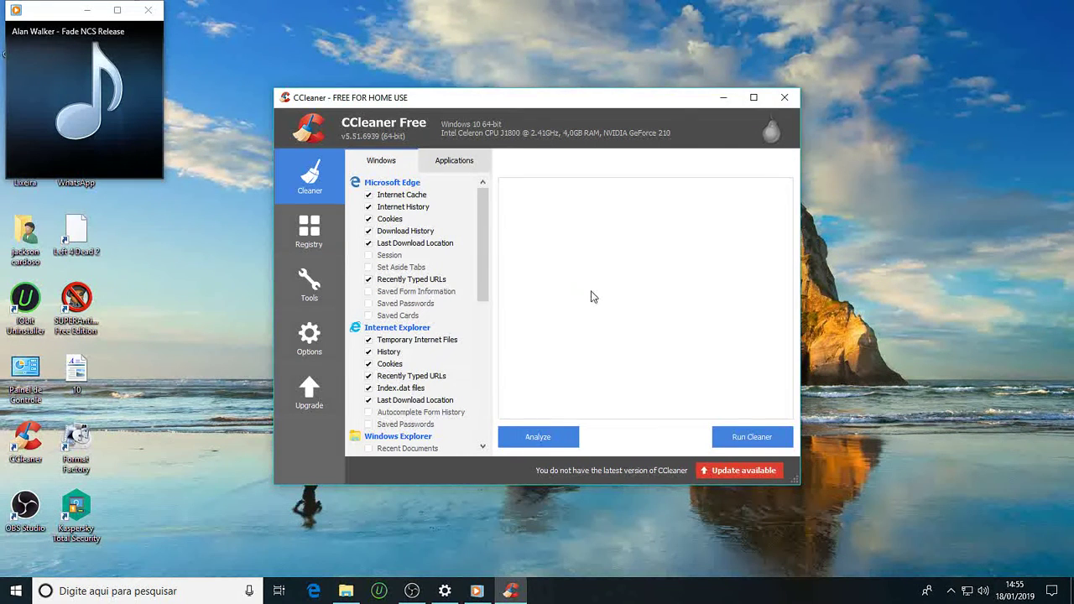
pyautogui.click(752, 438)
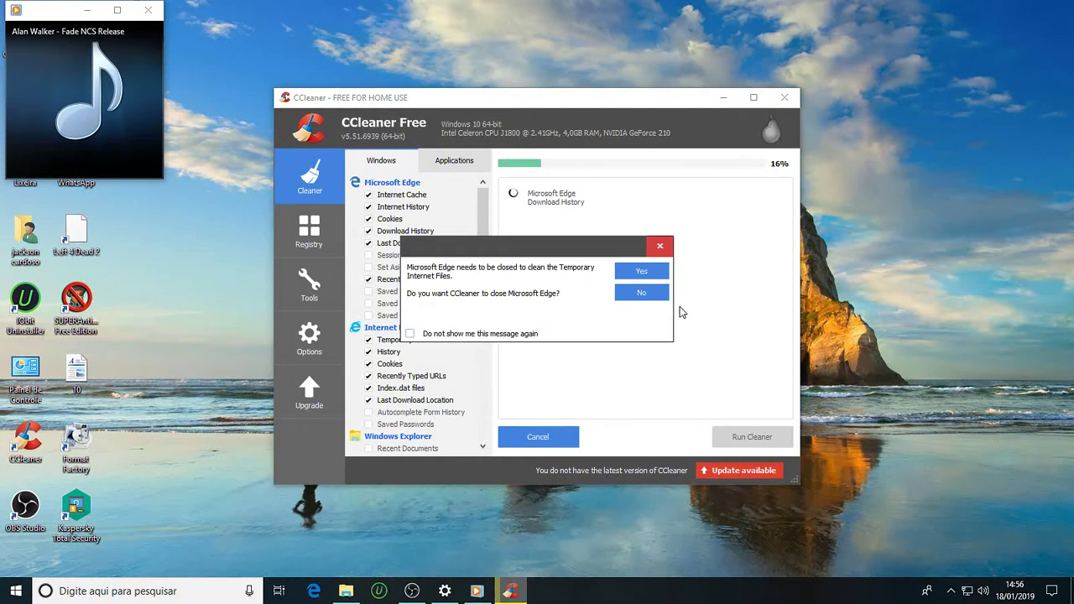
pyautogui.click(641, 272)
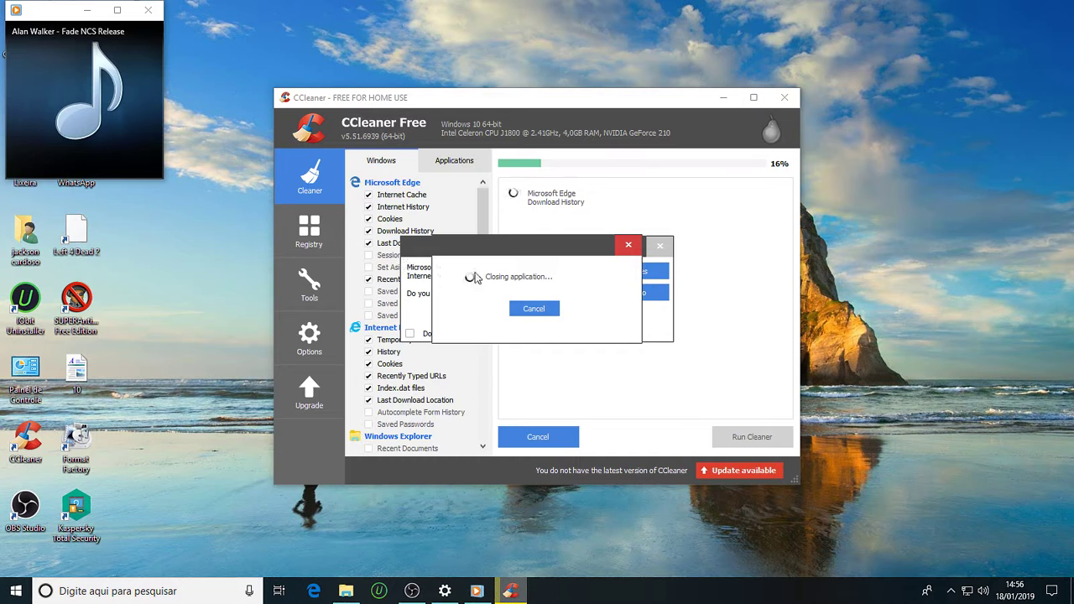
pyautogui.click(553, 336)
pyautogui.click(542, 311)
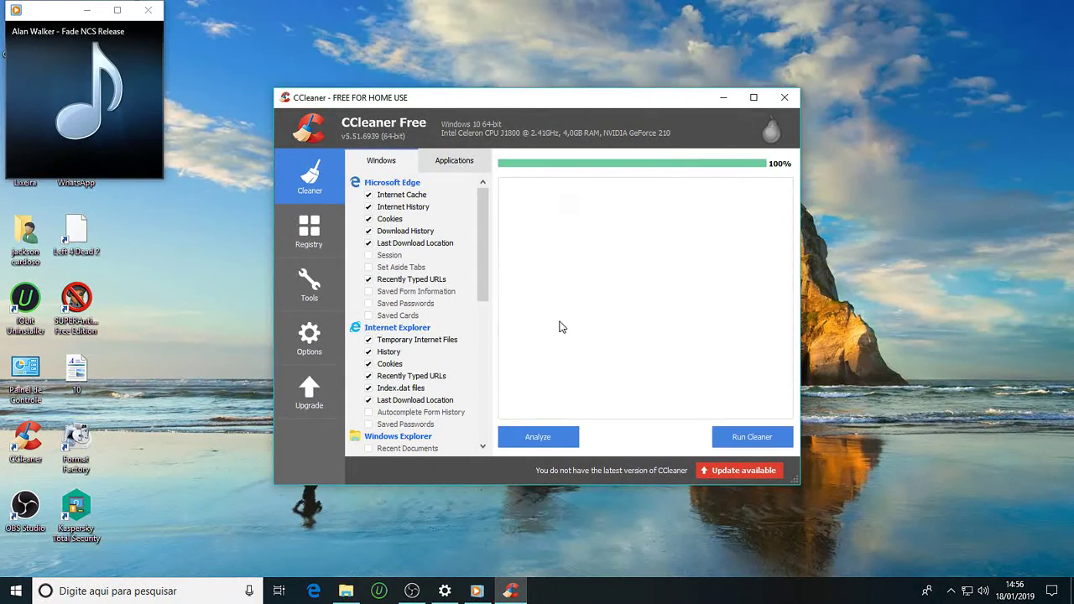
# Set the CCleaner interface language to Português do Brasil (Brazilian Portuguese).
pyautogui.click(325, 231)
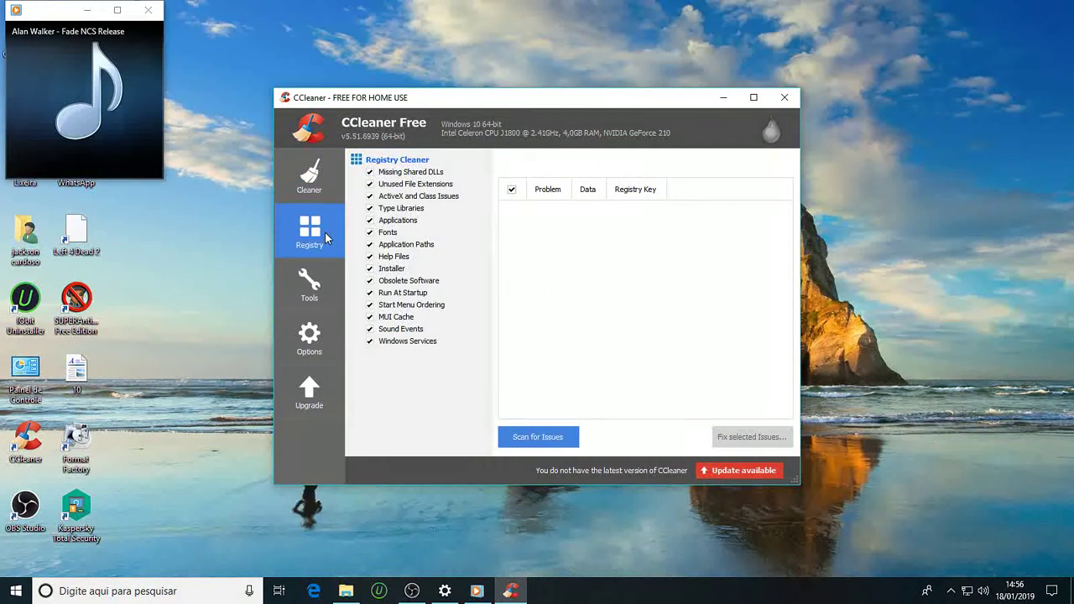
pyautogui.click(323, 304)
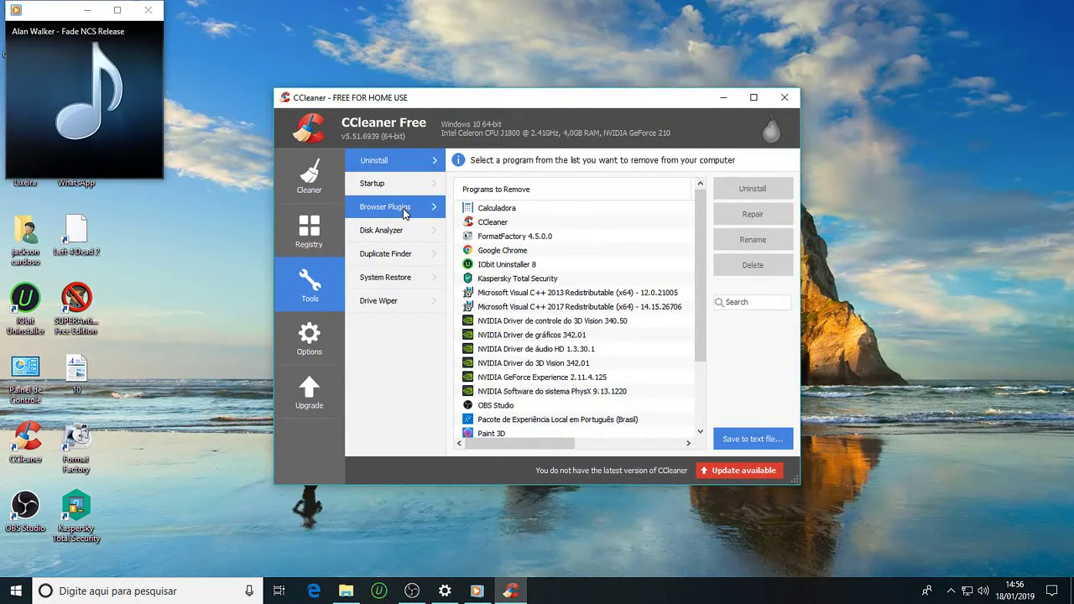
pyautogui.click(316, 329)
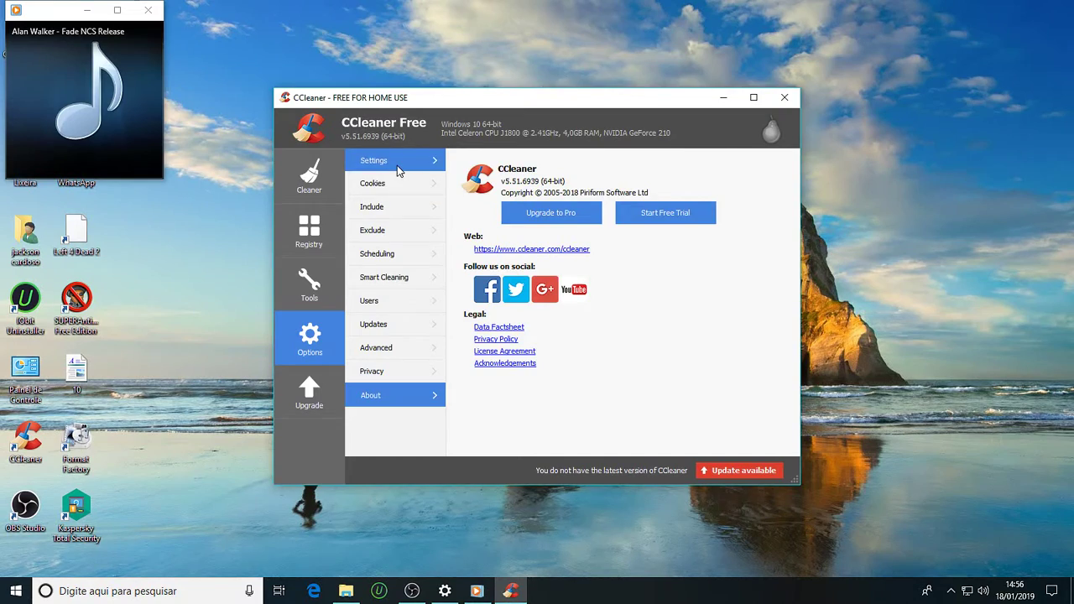
pyautogui.click(394, 165)
pyautogui.click(652, 188)
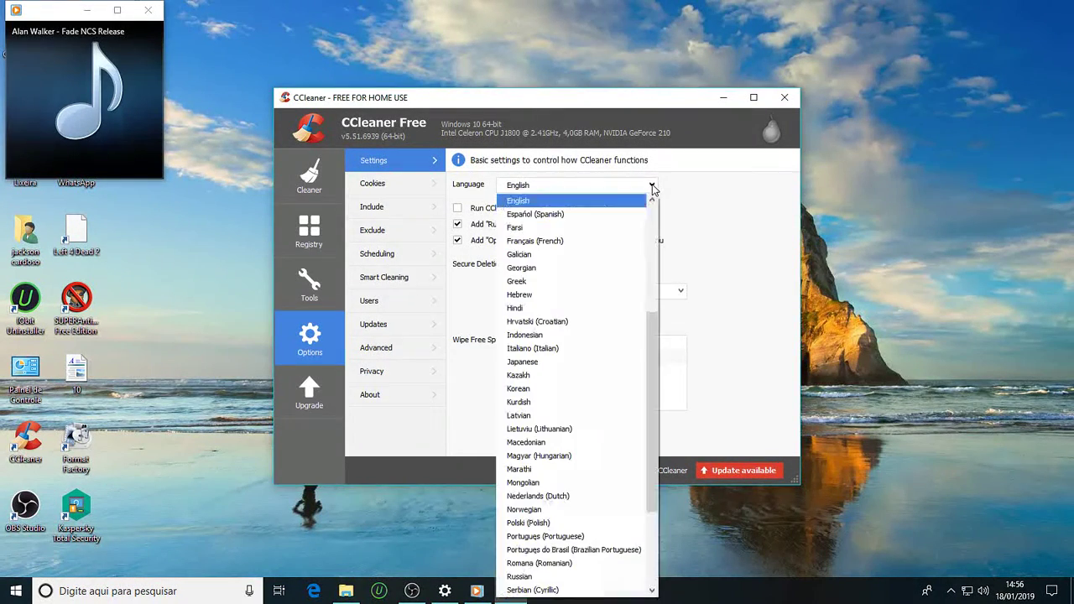
pyautogui.scroll(-4, 618, 239)
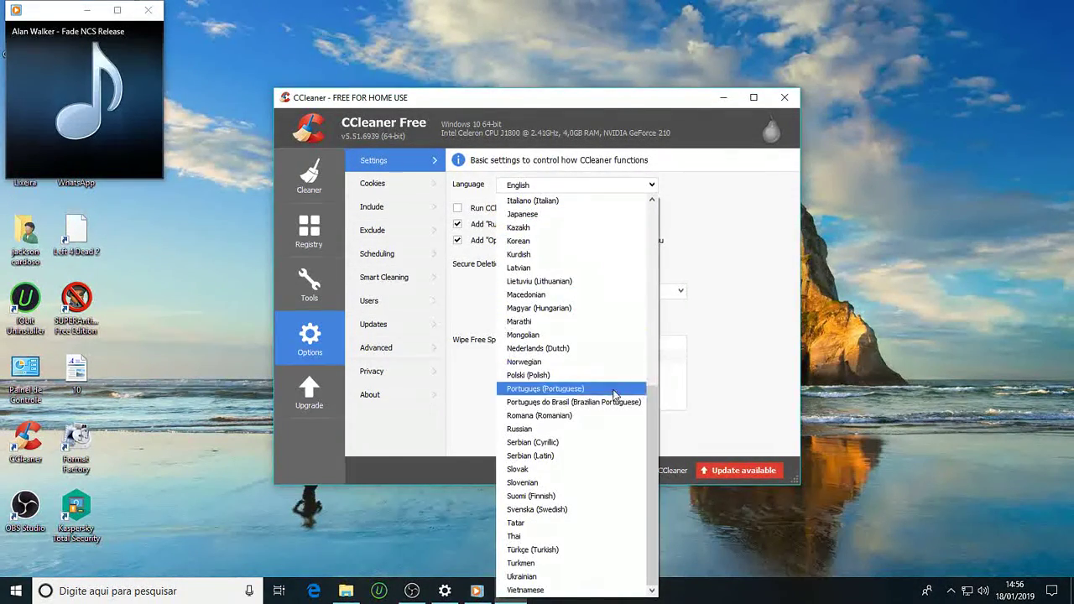
pyautogui.click(623, 402)
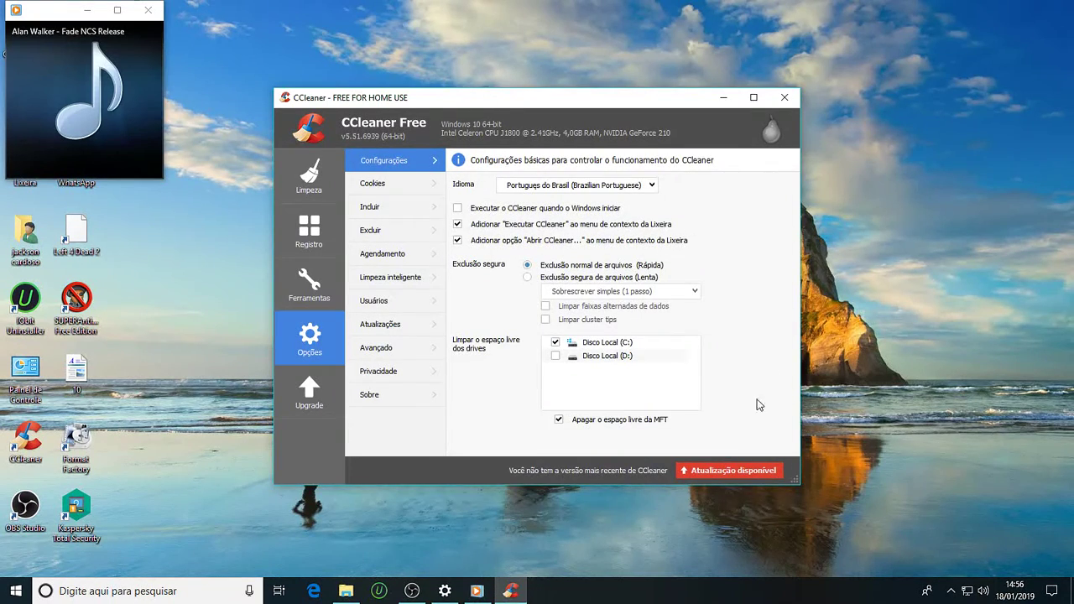
# Scan the Windows registry for errors with all categories selected, and pause the track in the media player.
pyautogui.click(331, 195)
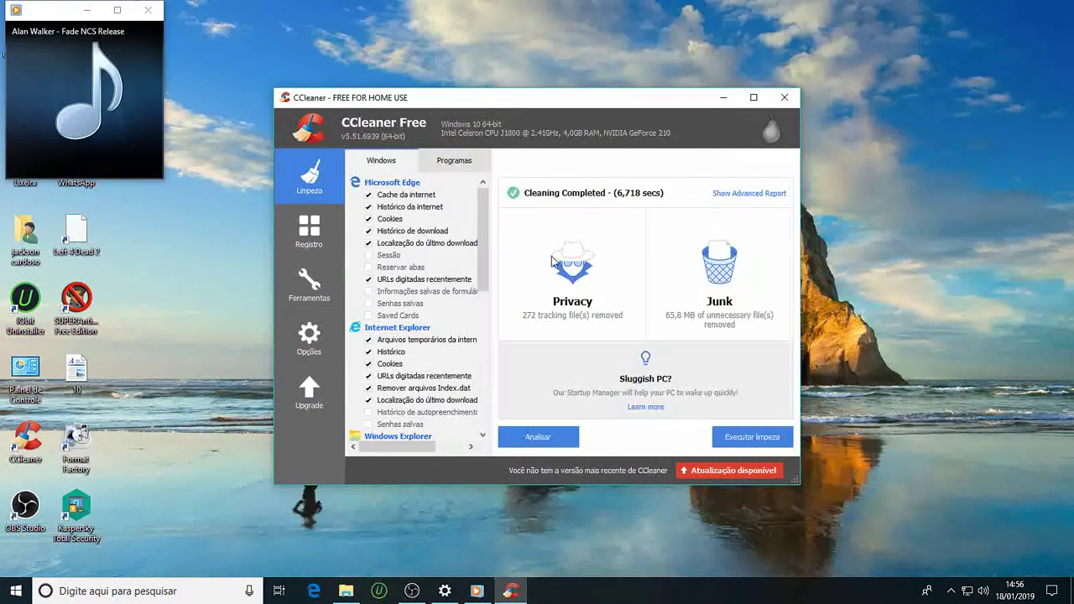
pyautogui.click(322, 251)
pyautogui.click(542, 437)
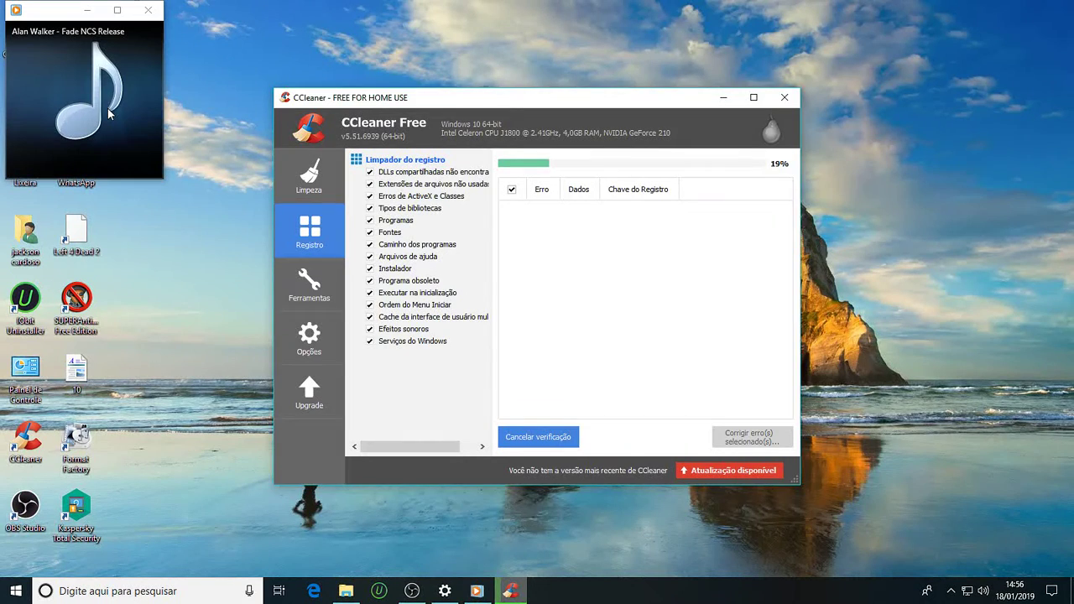
pyautogui.moveTo(88, 168)
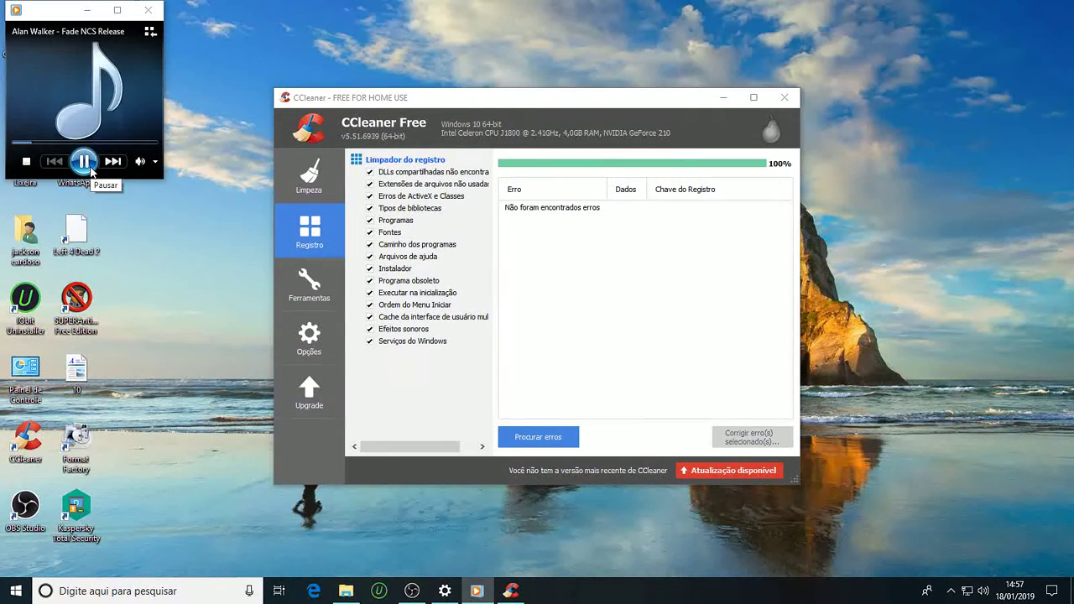
pyautogui.click(87, 166)
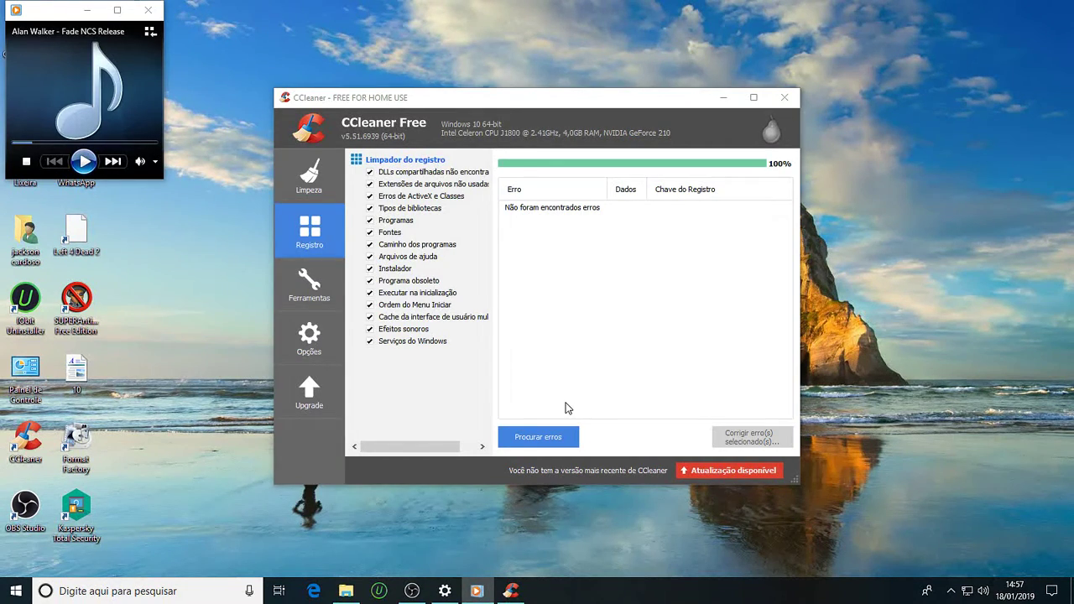
# Look through CCleaner's list of removable programs and its basic settings, and close CCleaner.
pyautogui.click(309, 285)
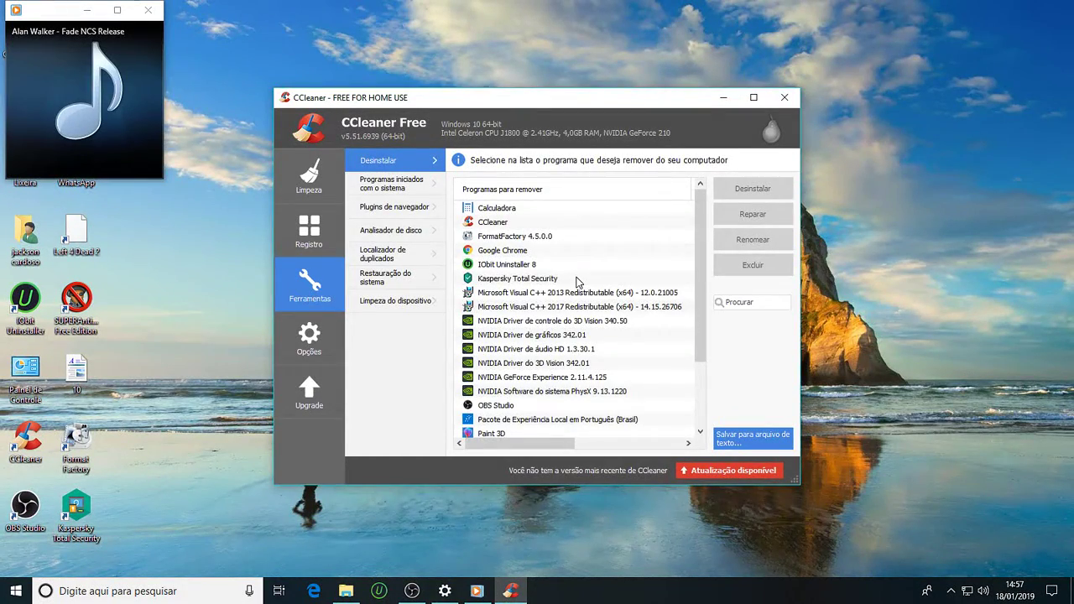
pyautogui.scroll(-2, 576, 282)
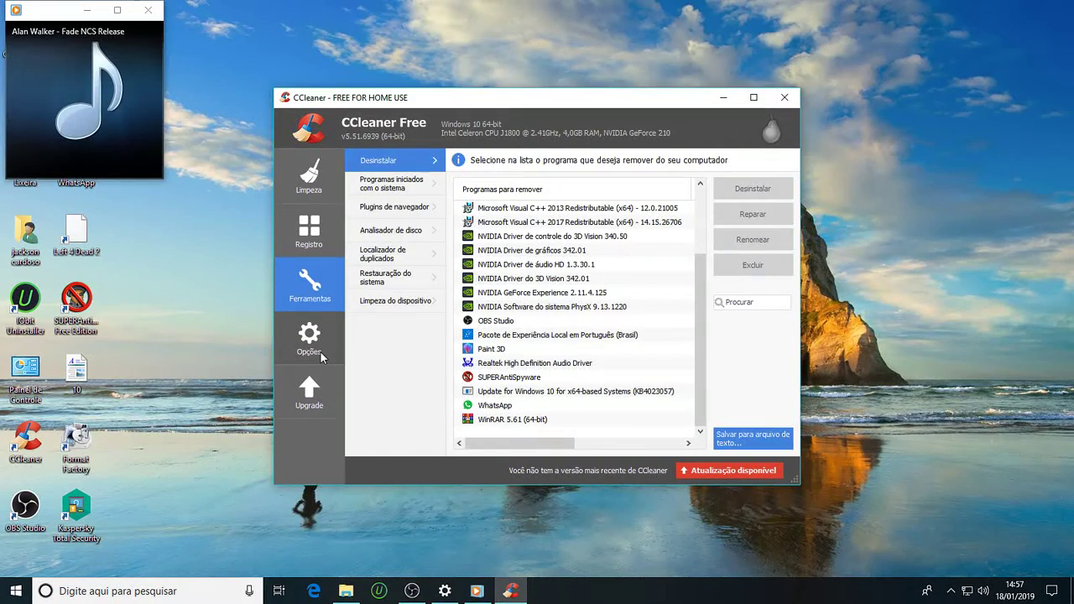
pyautogui.click(318, 355)
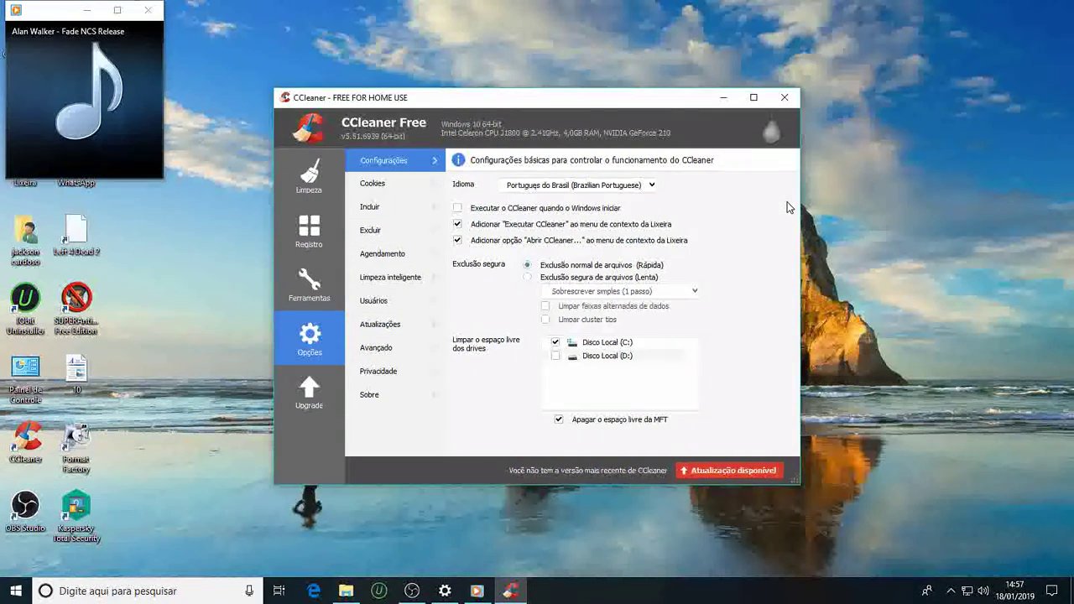
pyautogui.click(784, 98)
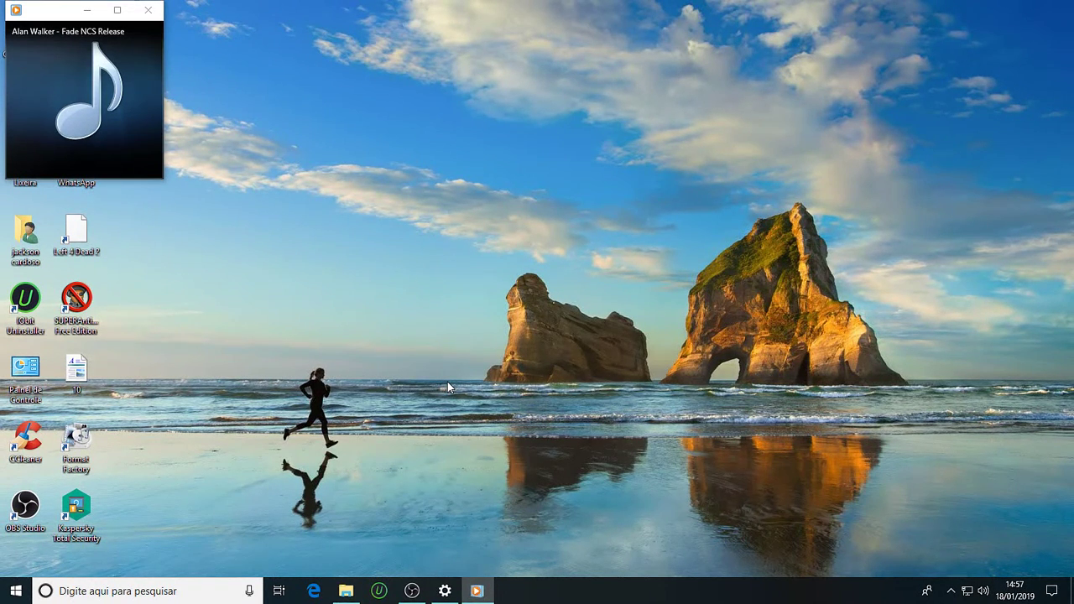
# Switch back to Settings, open the temporary files of drive C:, and bring up the OBS Studio window.
pyautogui.hotkey('alt', 'Tab')
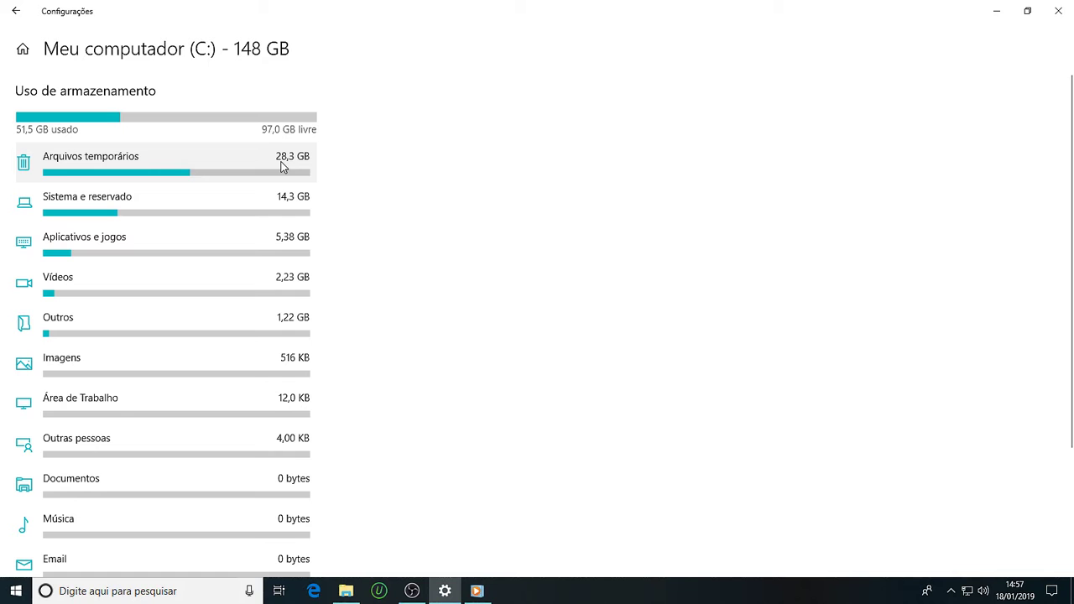
pyautogui.click(39, 169)
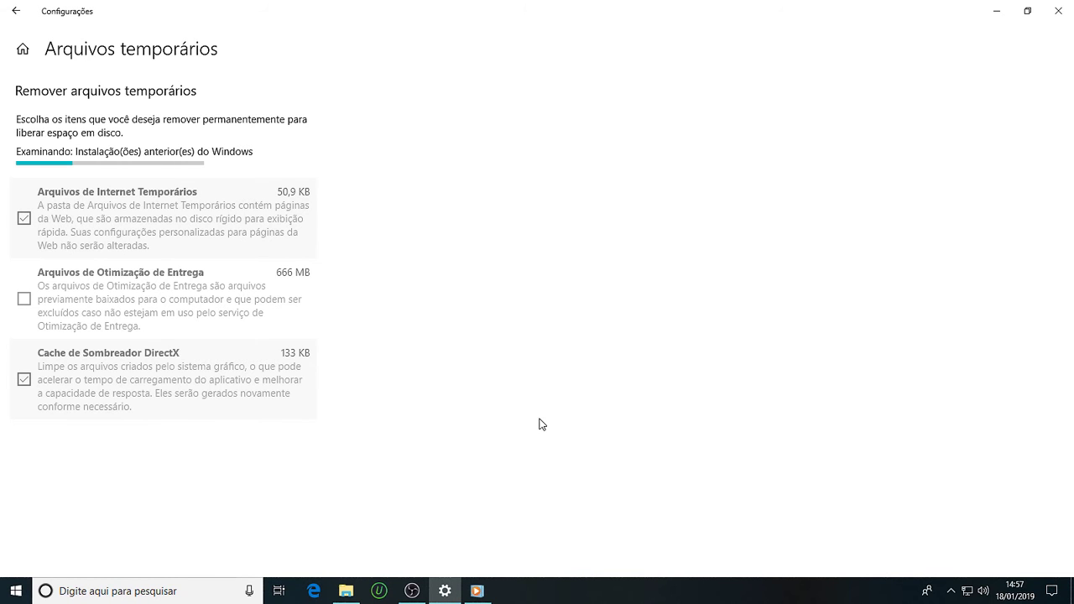
pyautogui.click(411, 590)
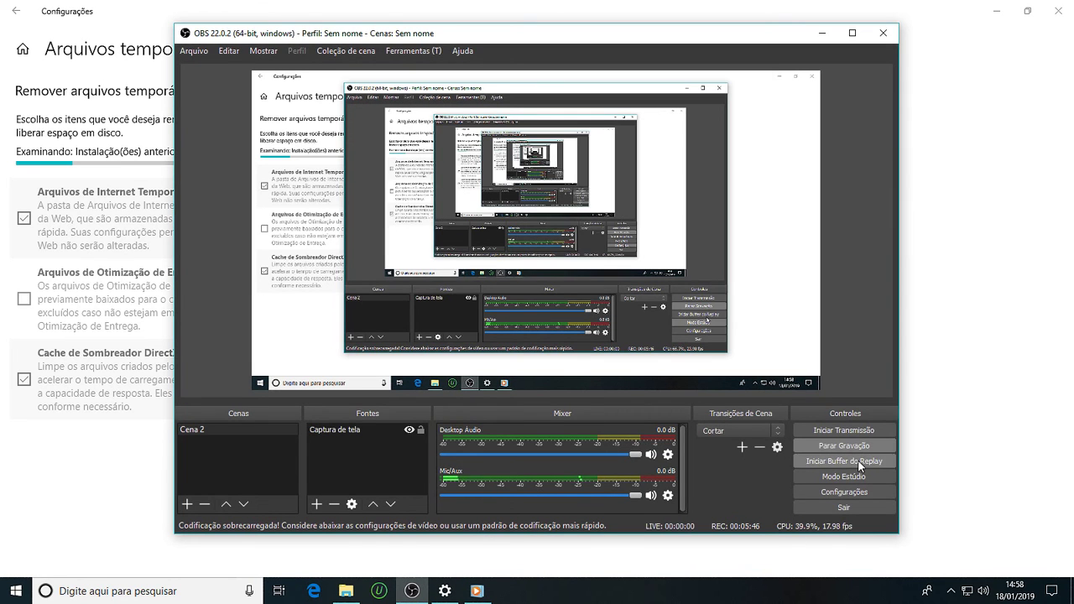